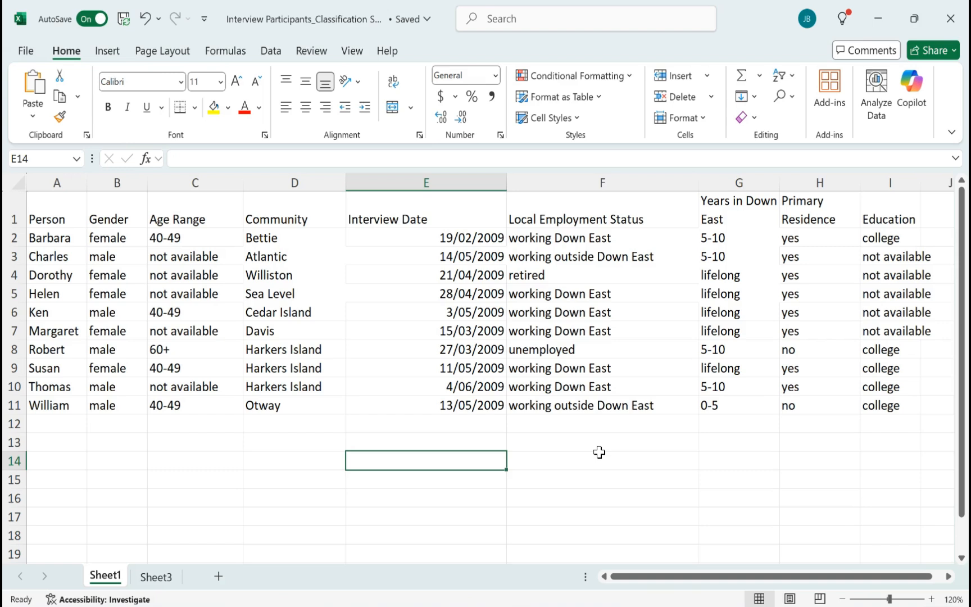
Examine the Person column and the attribute headings in row 1 of the interview participants workbook, and switch to NVivo
left_click(59, 183)
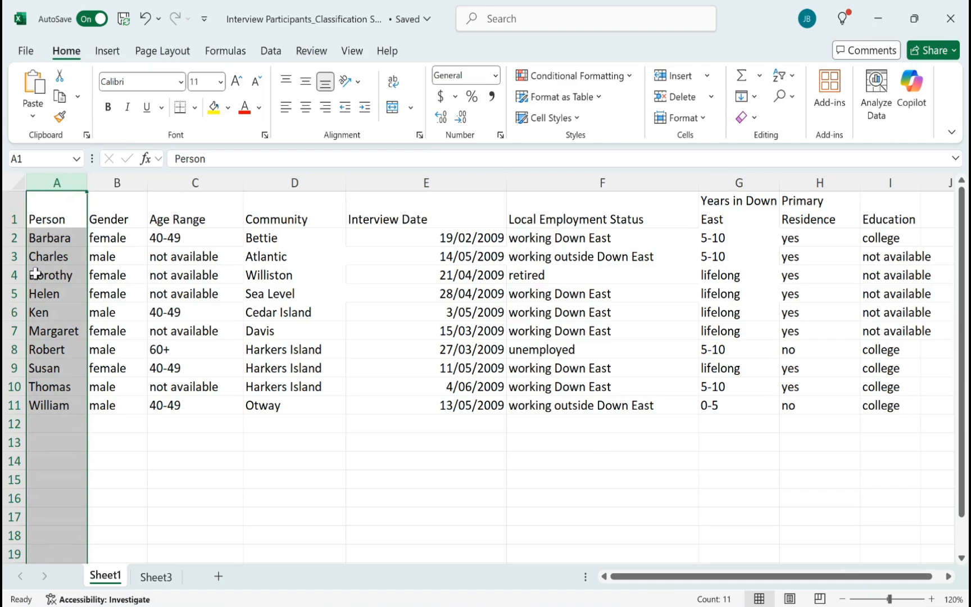
left_click(14, 217)
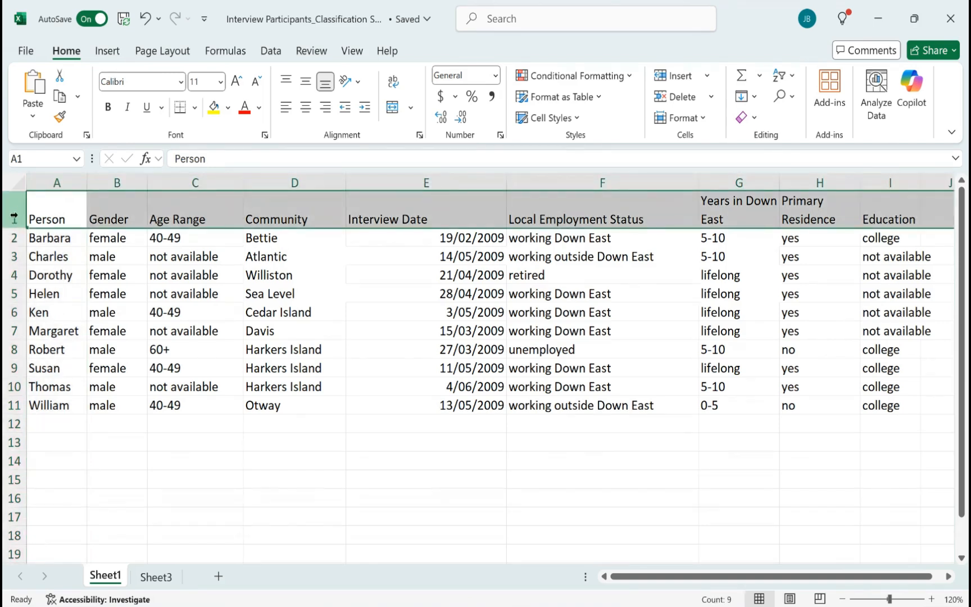
left_click(196, 220)
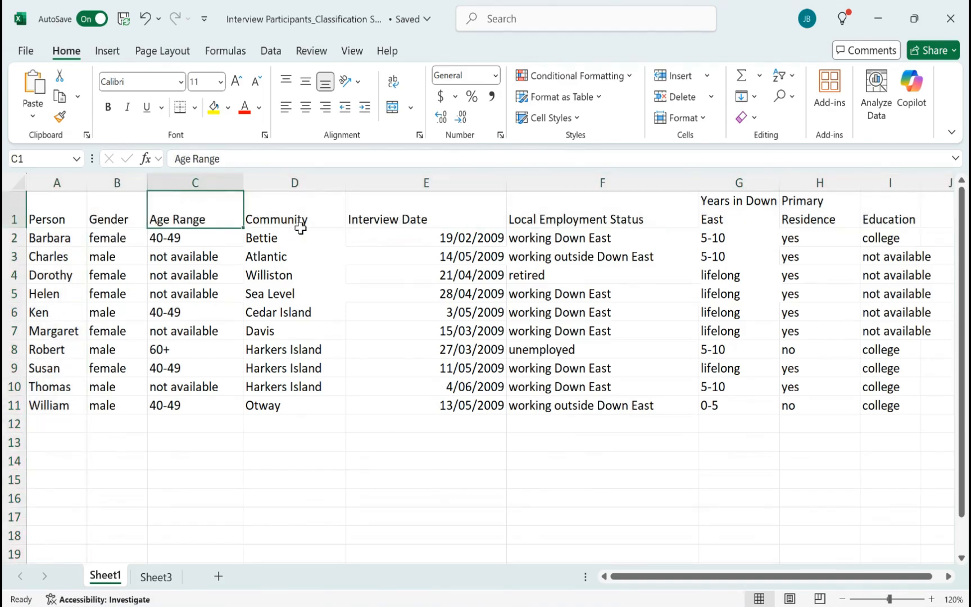
left_click(301, 227)
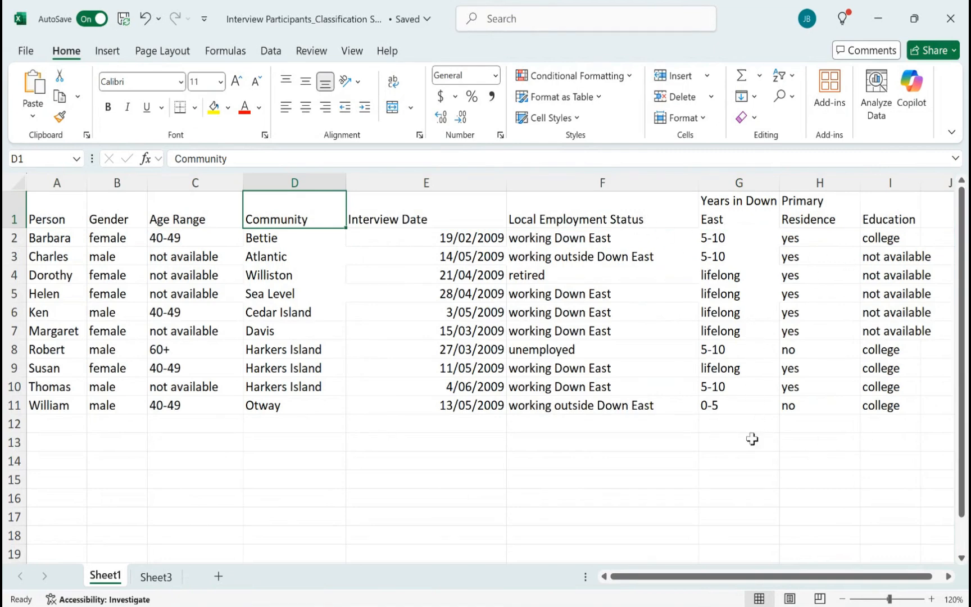
left_click(431, 459)
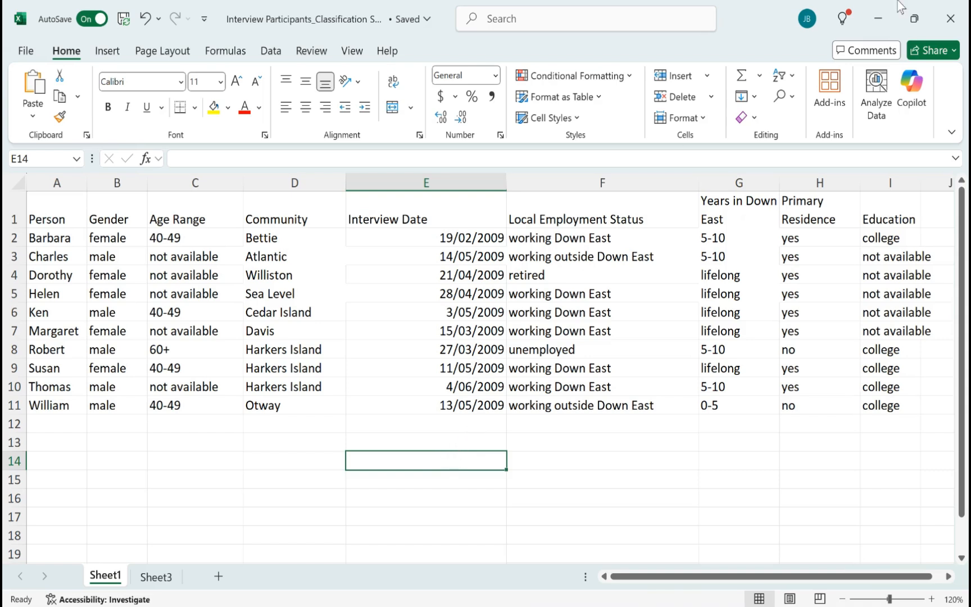
left_click(37, 218)
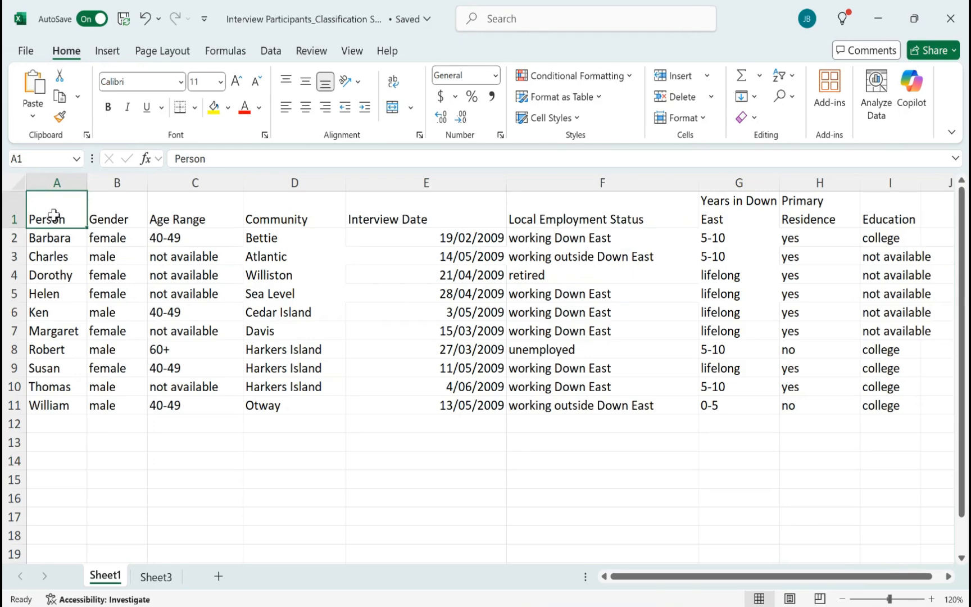
left_click(57, 182)
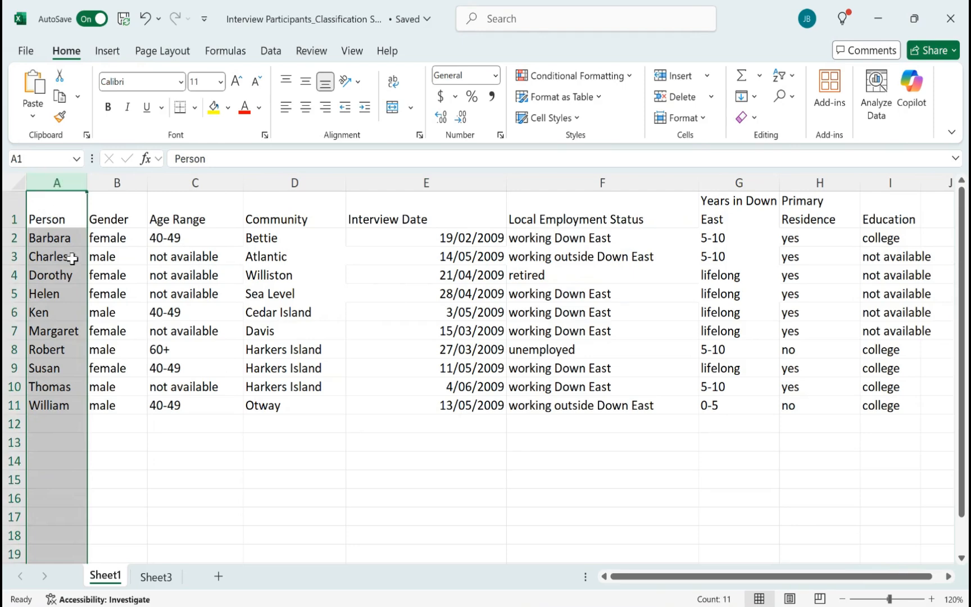
left_click(13, 218)
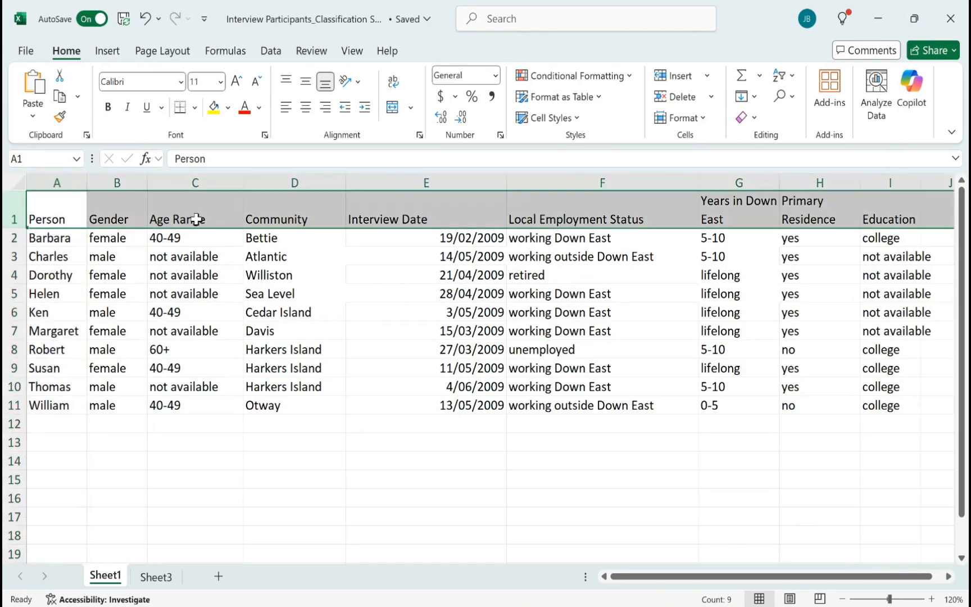
left_click(682, 250)
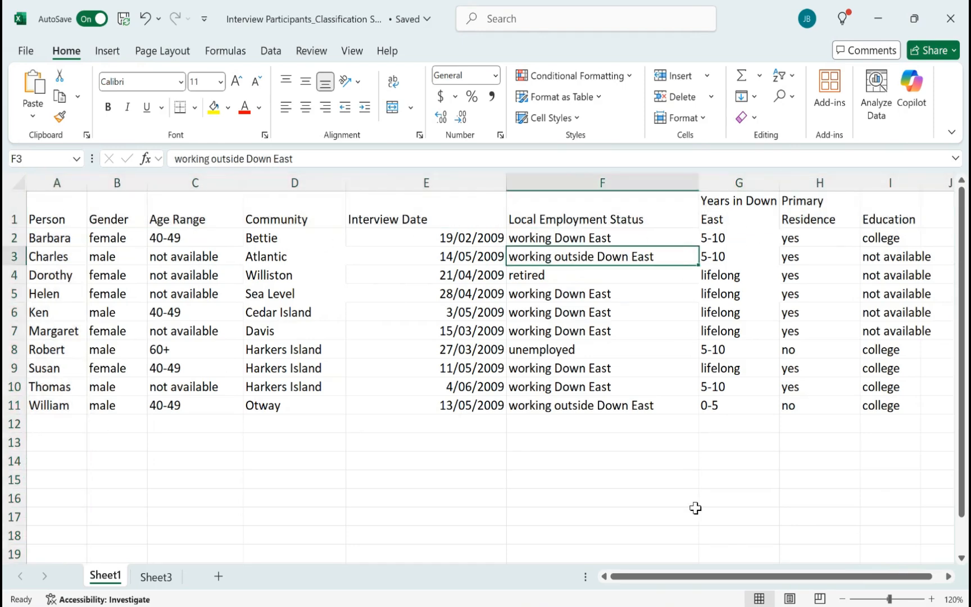
left_click(964, 15)
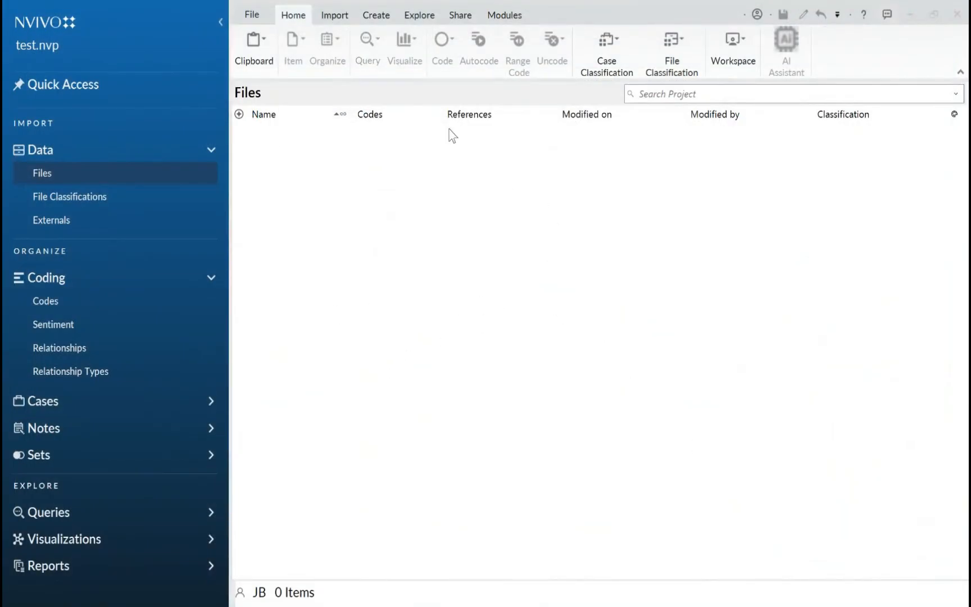
Start a classification sheet import and choose Interview Participants_Classification Sheet from Desktop > NVivo > Sample Data > Other Data as the source file
left_click(340, 18)
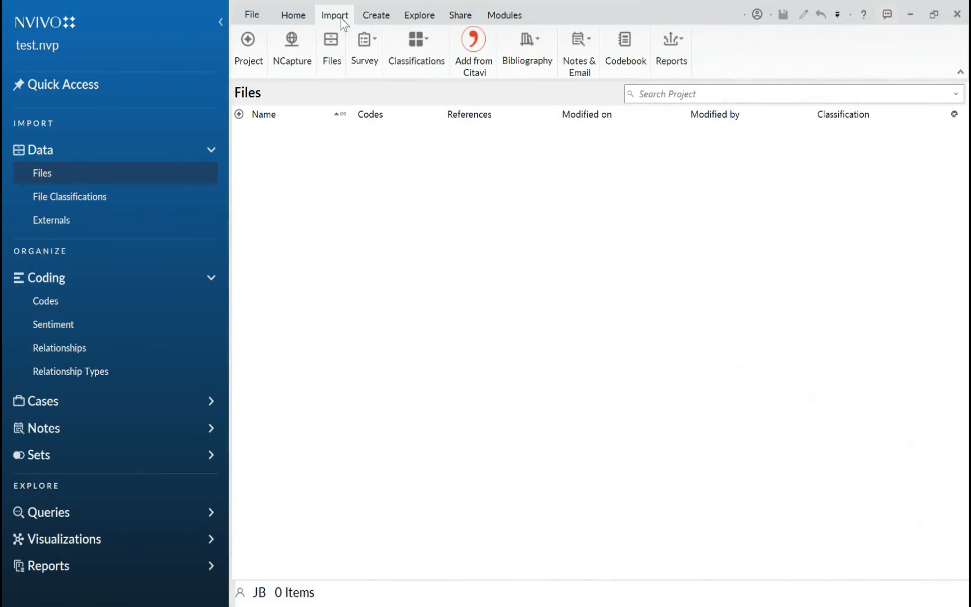
left_click(439, 57)
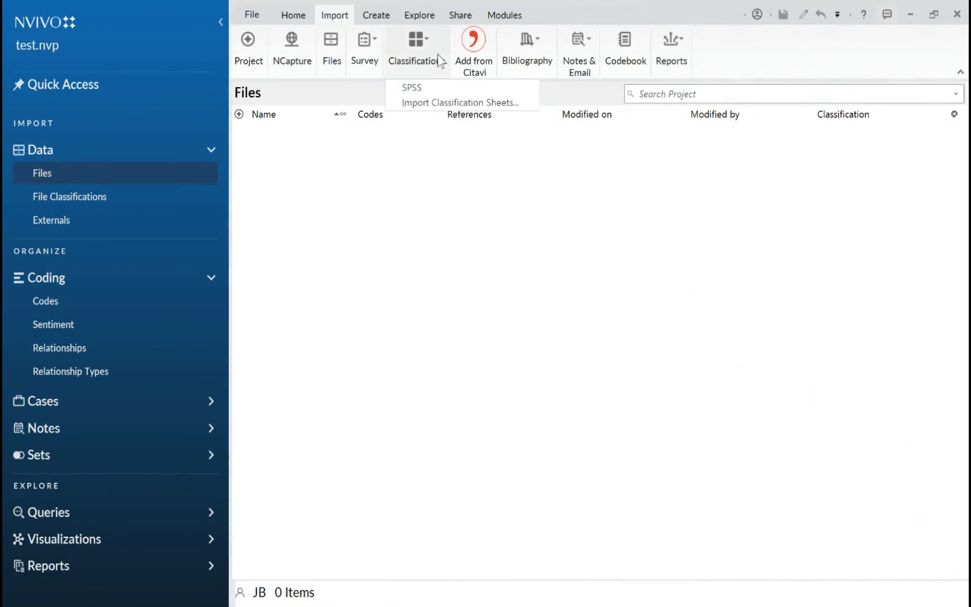
left_click(439, 103)
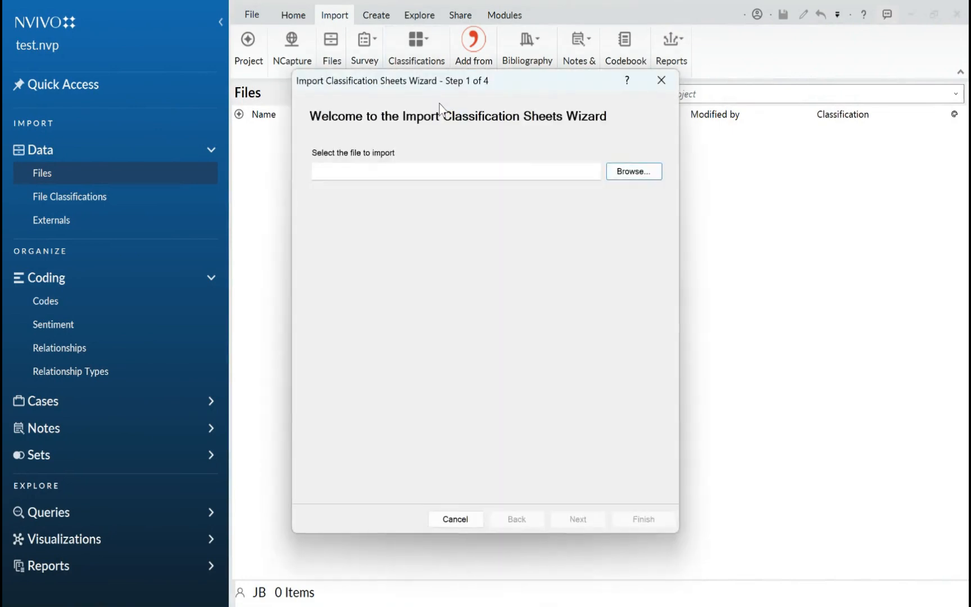
left_click(627, 170)
scroll(351, 281, "up", 3)
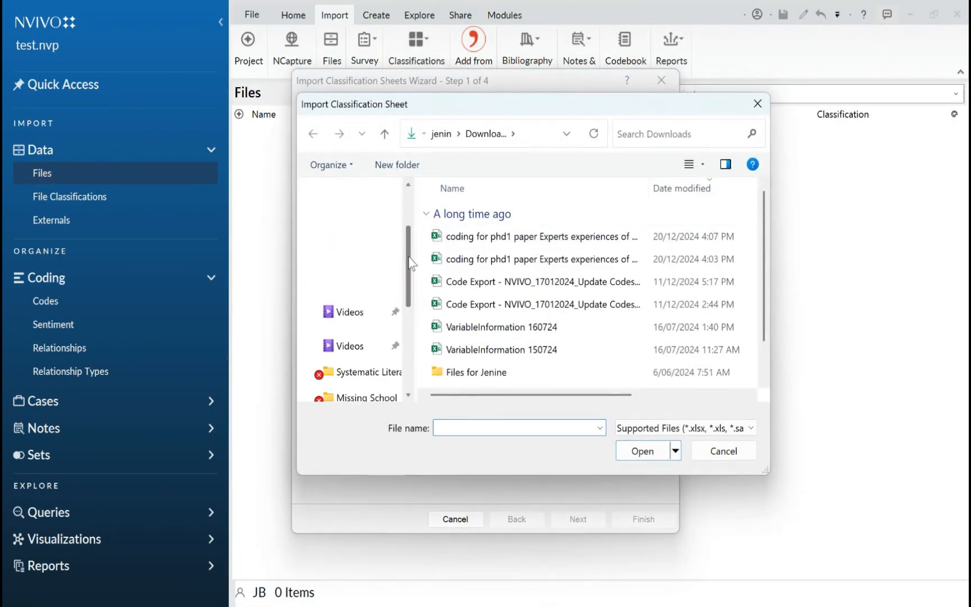
left_click(353, 217)
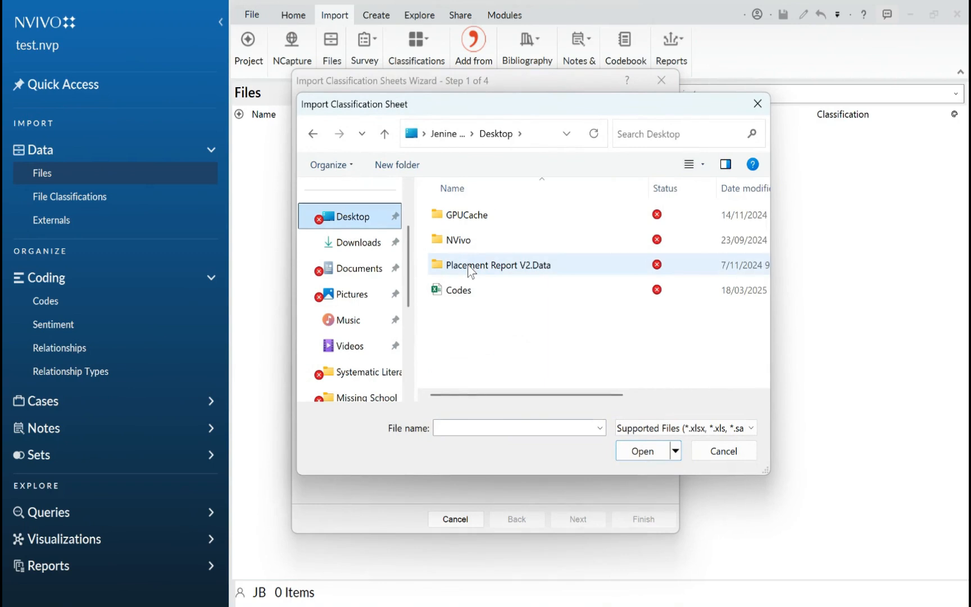
double_click(456, 241)
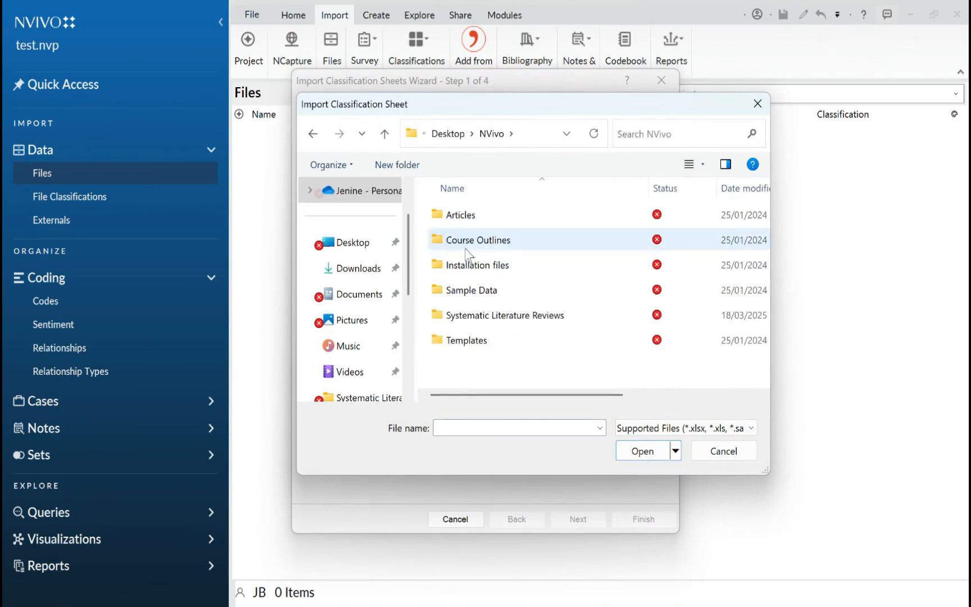
left_click(466, 295)
double_click(466, 294)
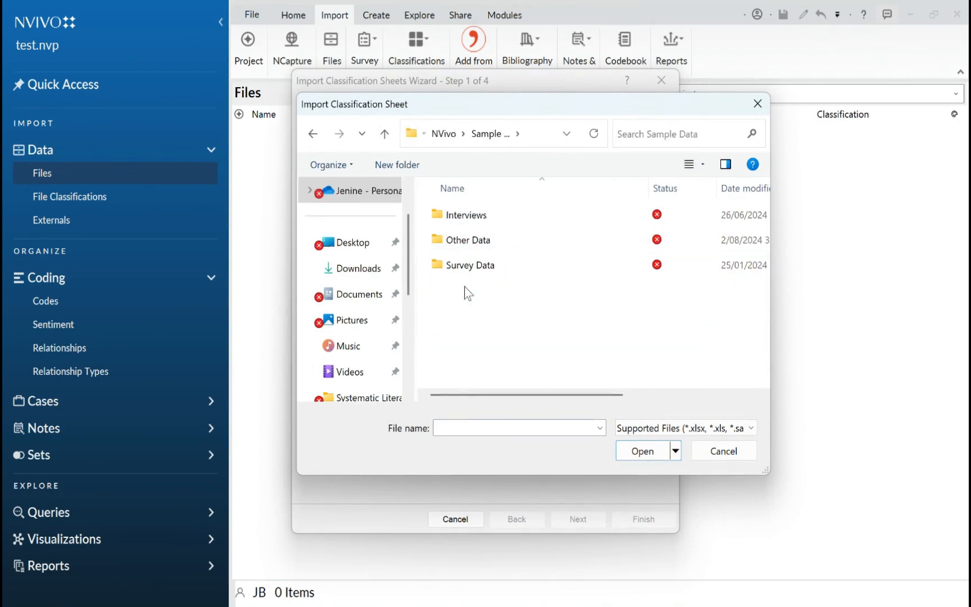
double_click(460, 239)
left_click(456, 218)
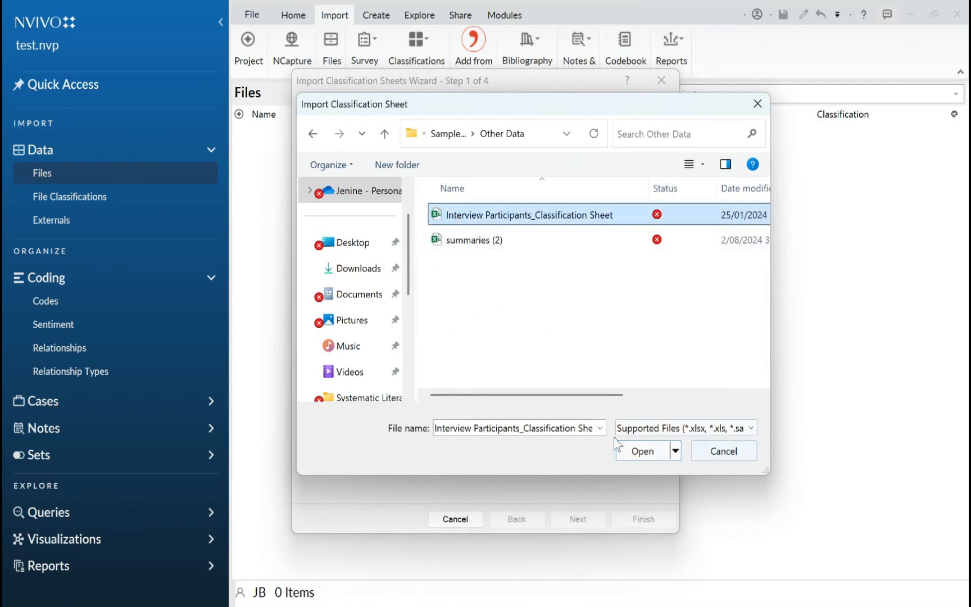
left_click(627, 450)
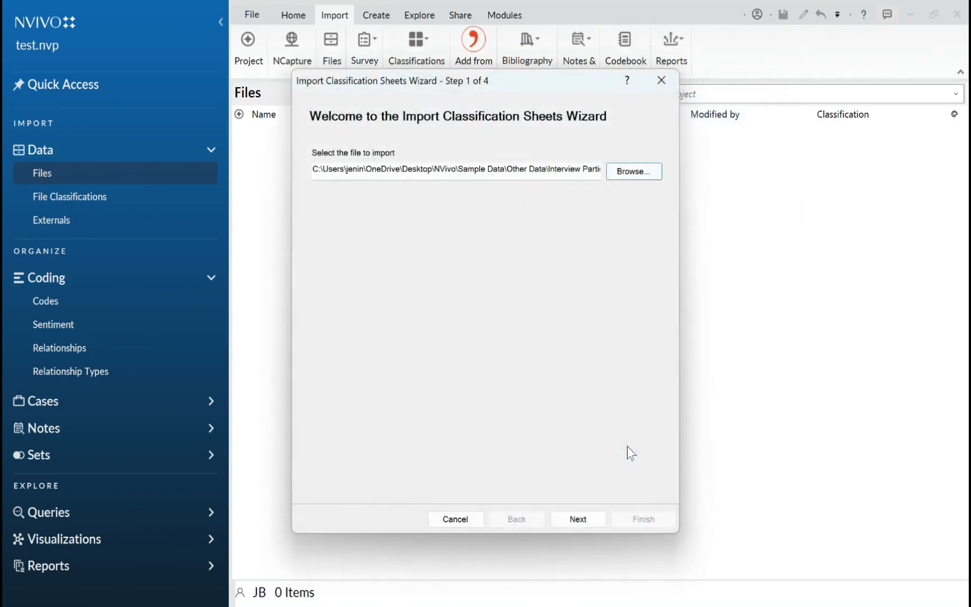
left_click(557, 523)
Set the classification type to Case Classification and finish the import, keeping hierarchical names and the default attribute and date formats
left_click(470, 144)
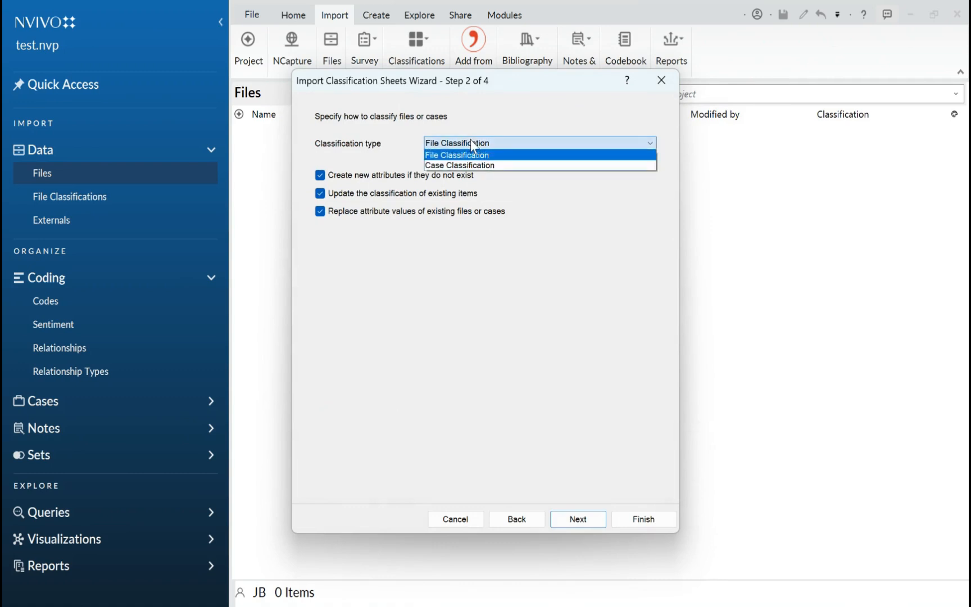
left_click(472, 161)
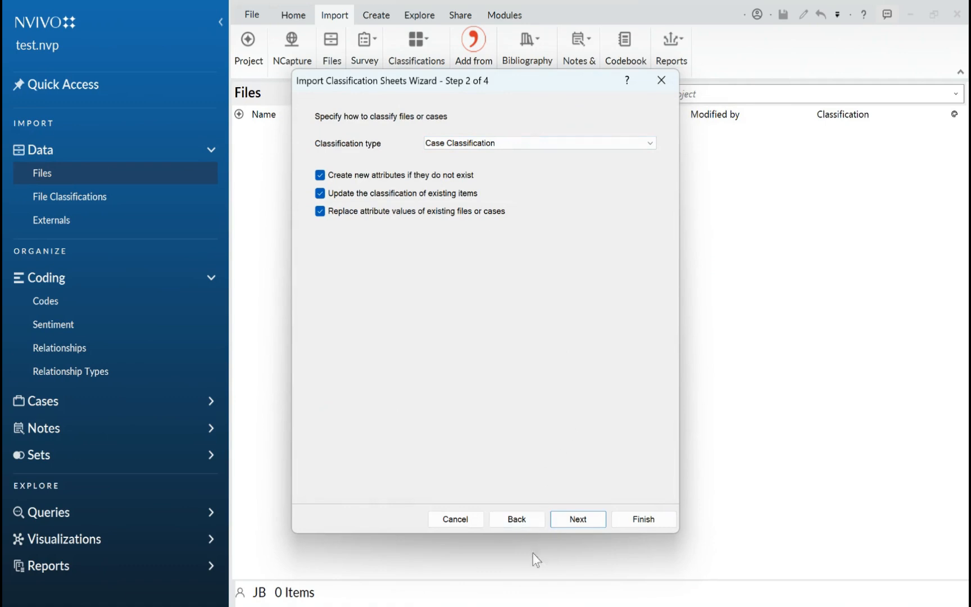
left_click(578, 520)
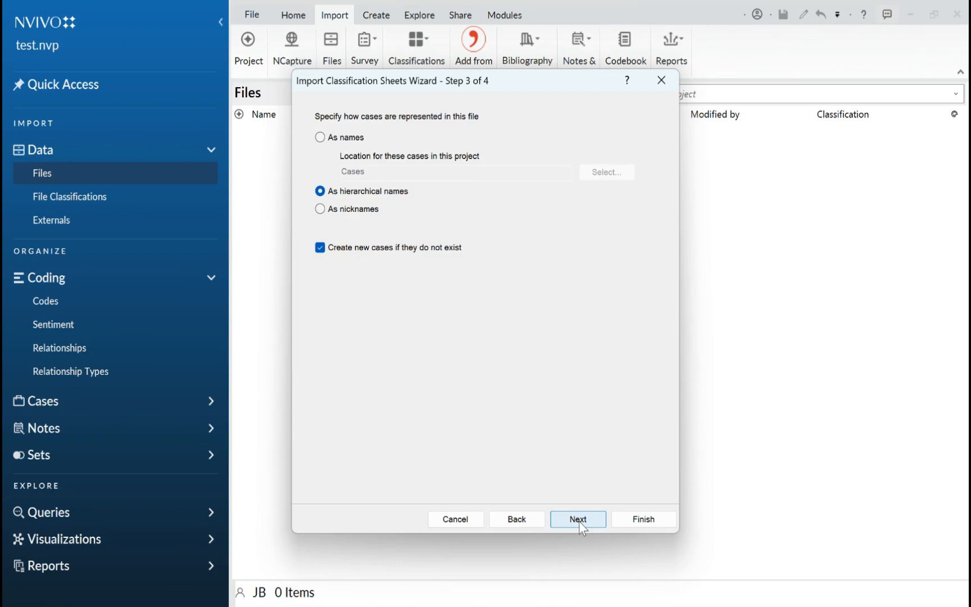
left_click(579, 520)
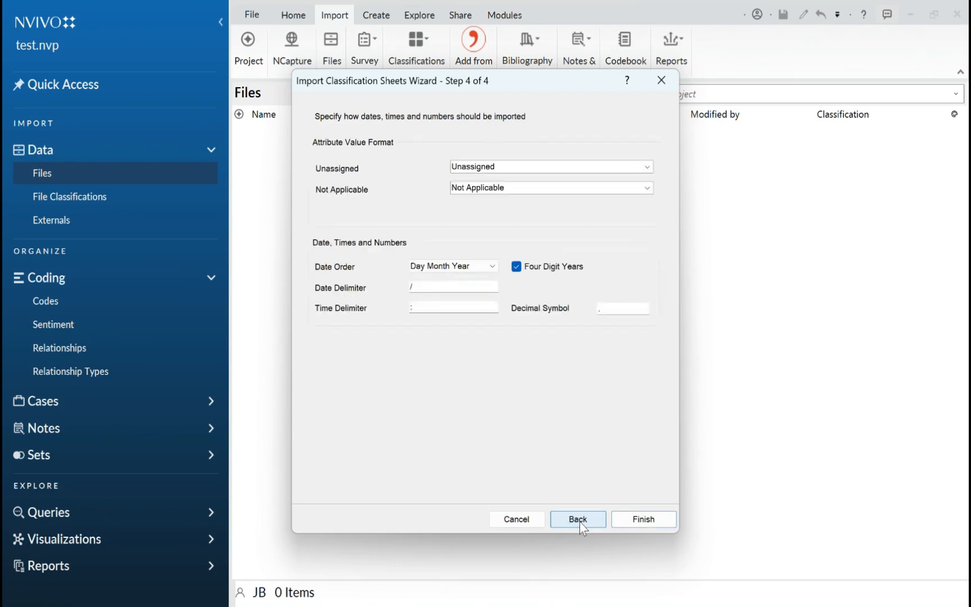
left_click(641, 523)
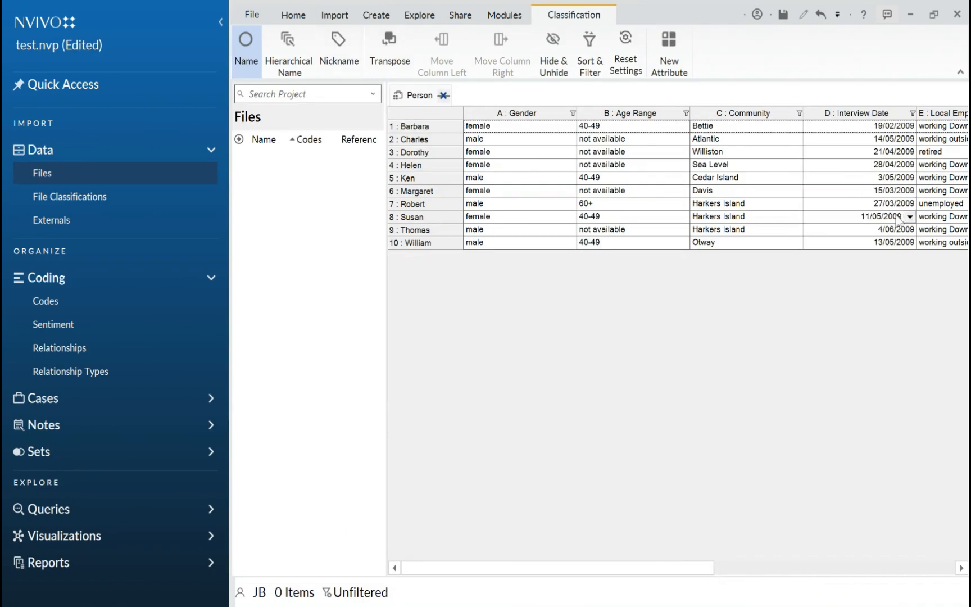
Expand the Cases section and check the available Gender values for the second person in the Person classification sheet
double_click(37, 404)
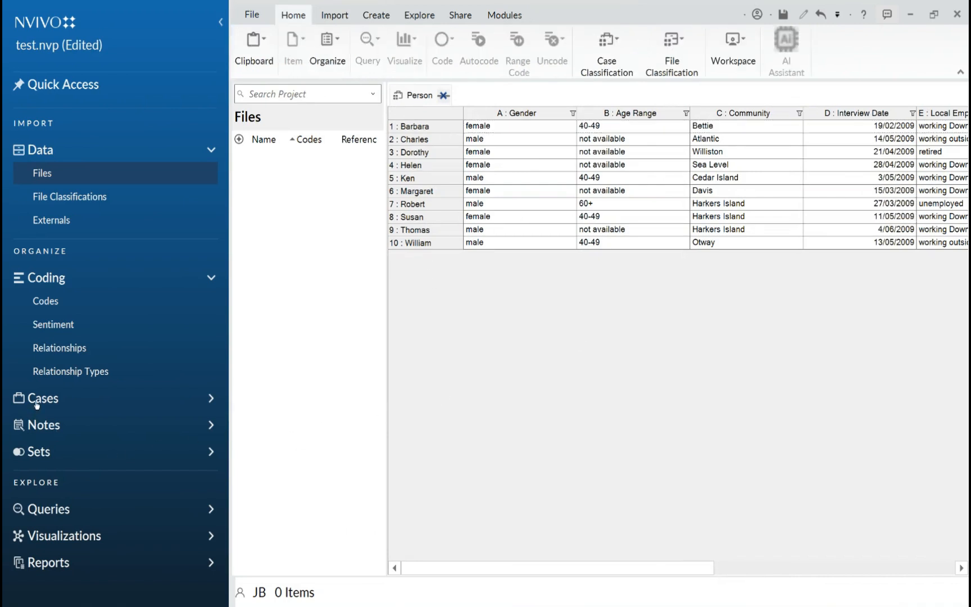
left_click(38, 403)
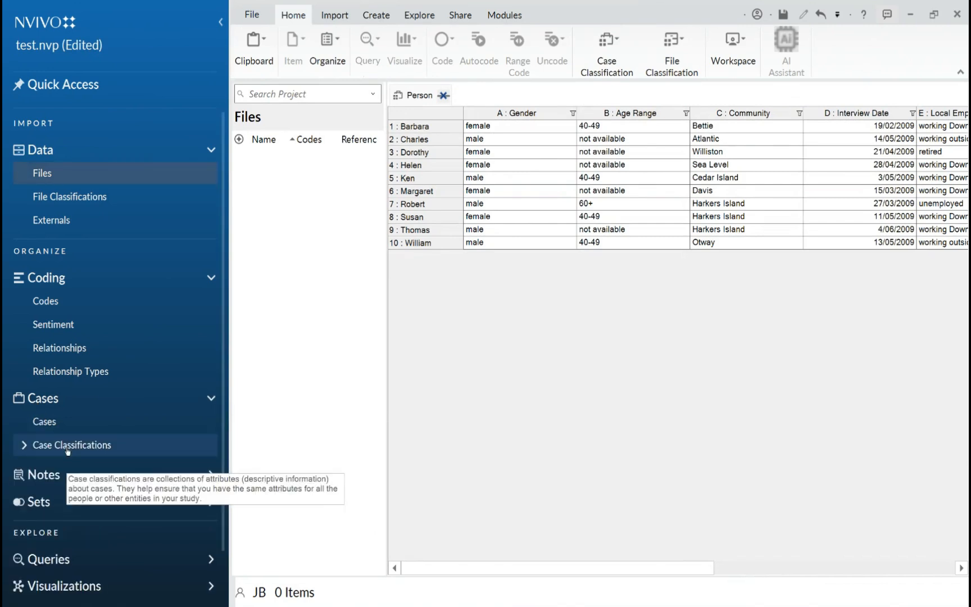
left_click(569, 141)
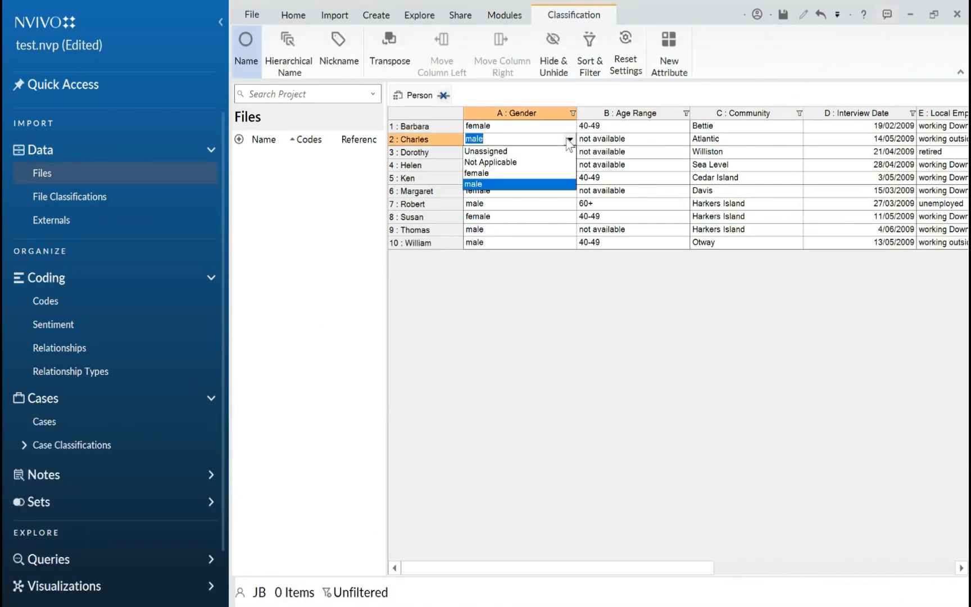
left_click(569, 140)
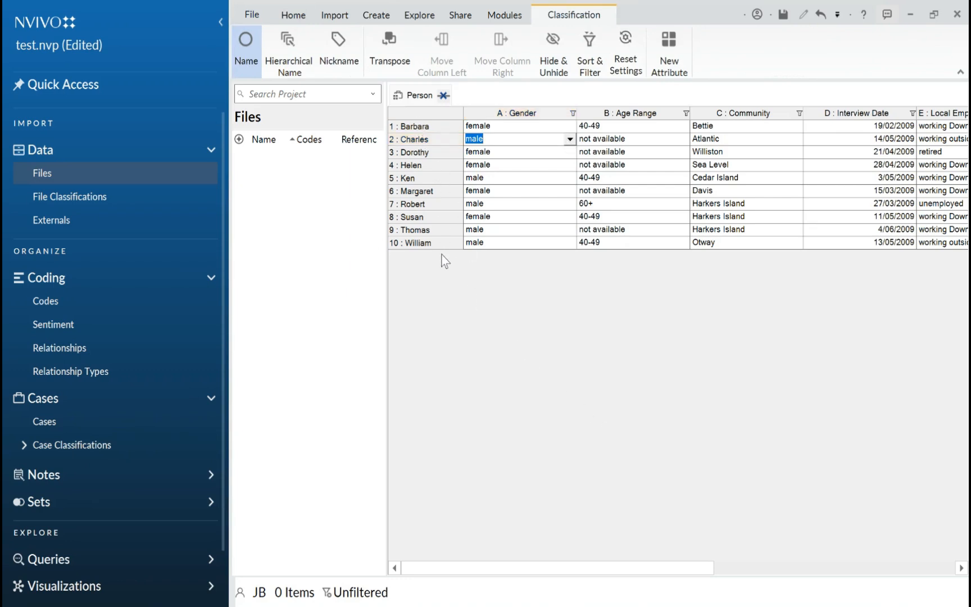
Review the first case's attribute values from a widened Cases list, and close the Person classification sheet
left_click(78, 418)
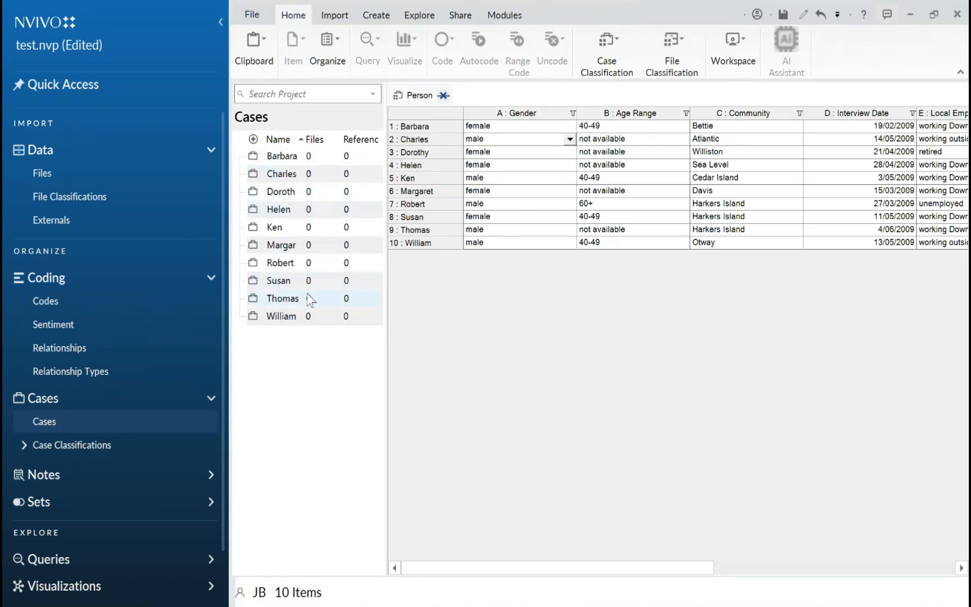
left_click_drag(390, 250, 544, 284)
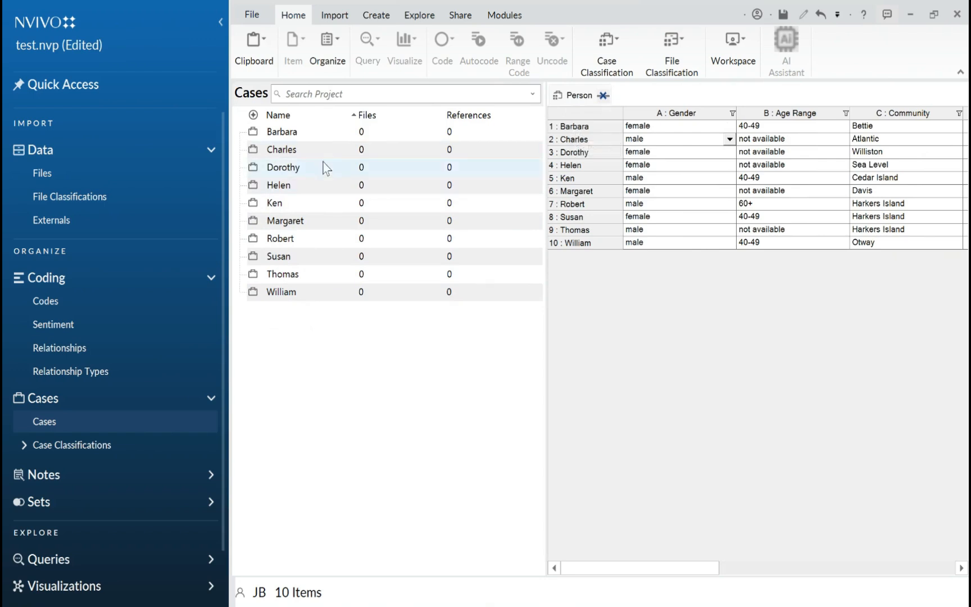
left_click(310, 140)
right_click(369, 136)
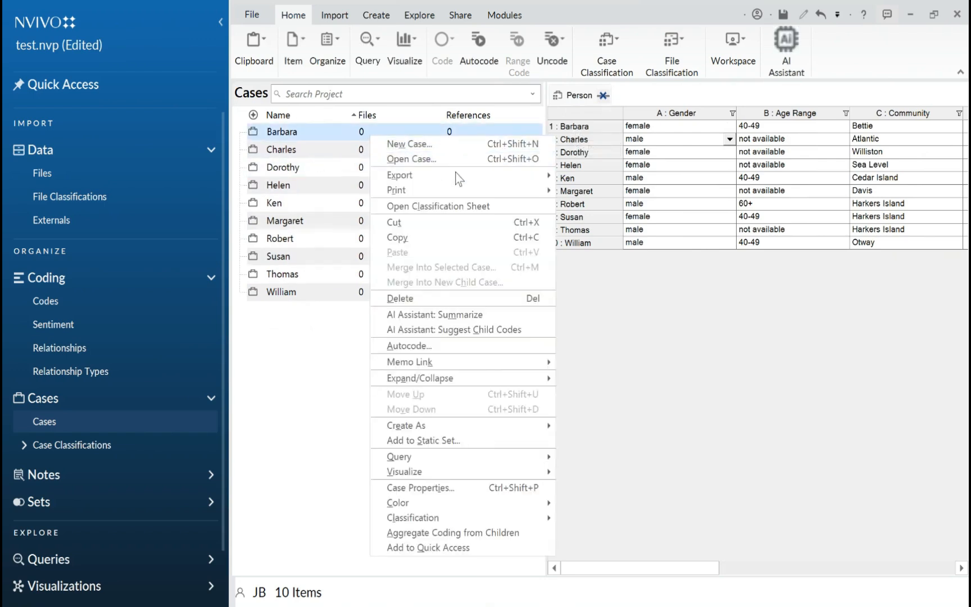
left_click(511, 487)
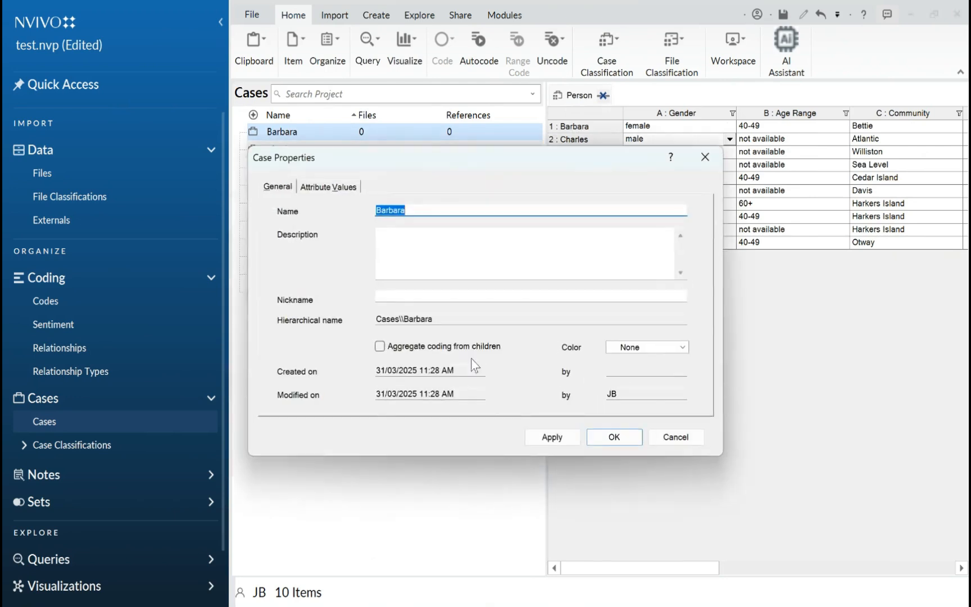
left_click(357, 186)
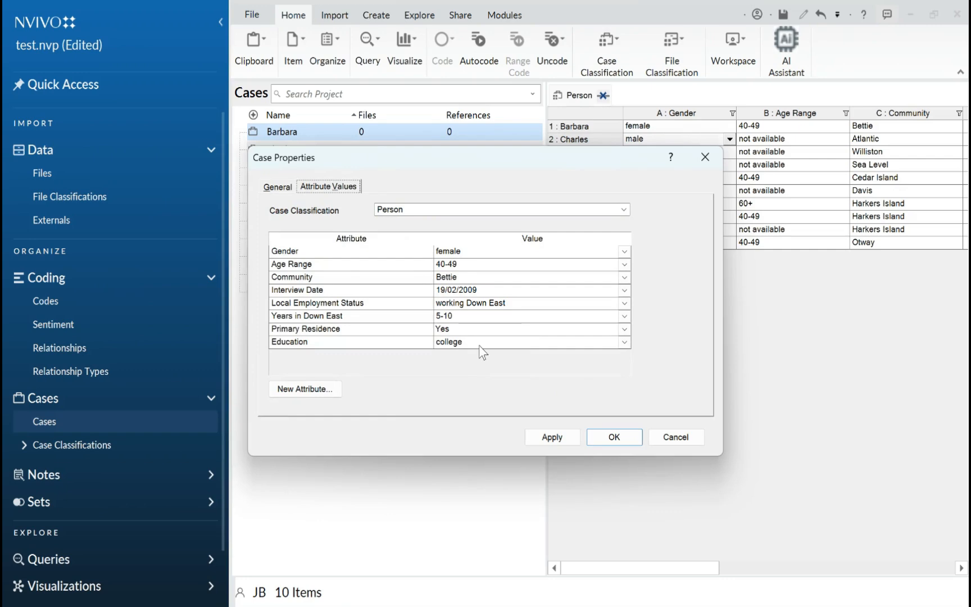
left_click(688, 442)
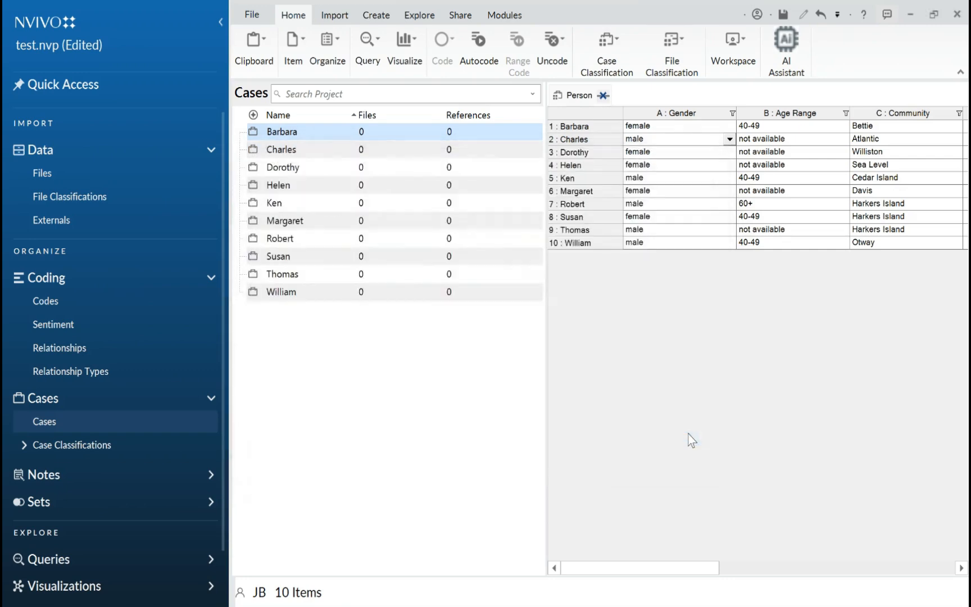
left_click(604, 96)
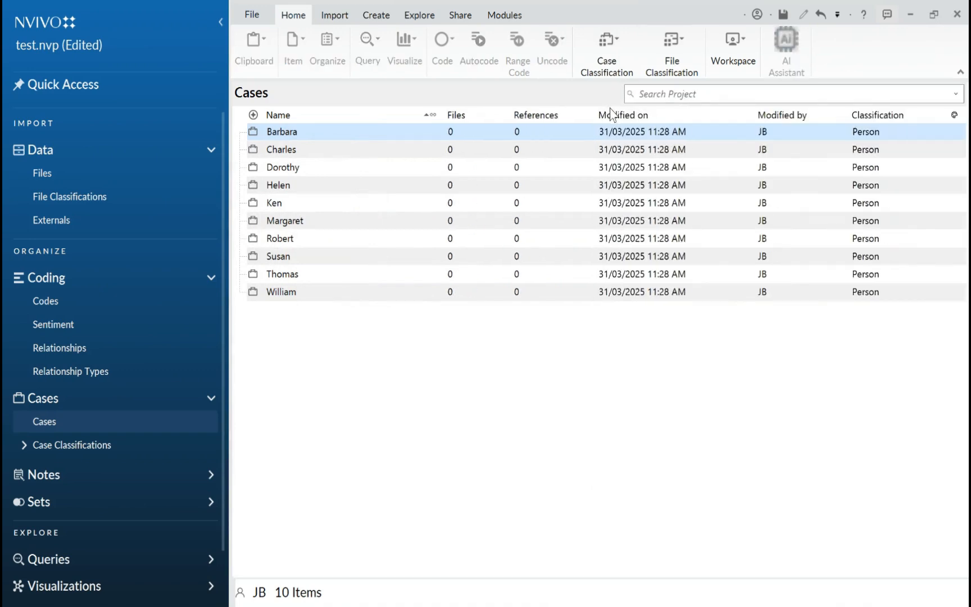
Import the first three Word interview documents from Sample Data > Interviews into Files, without creating a case for each file
left_click(185, 173)
left_click(642, 565)
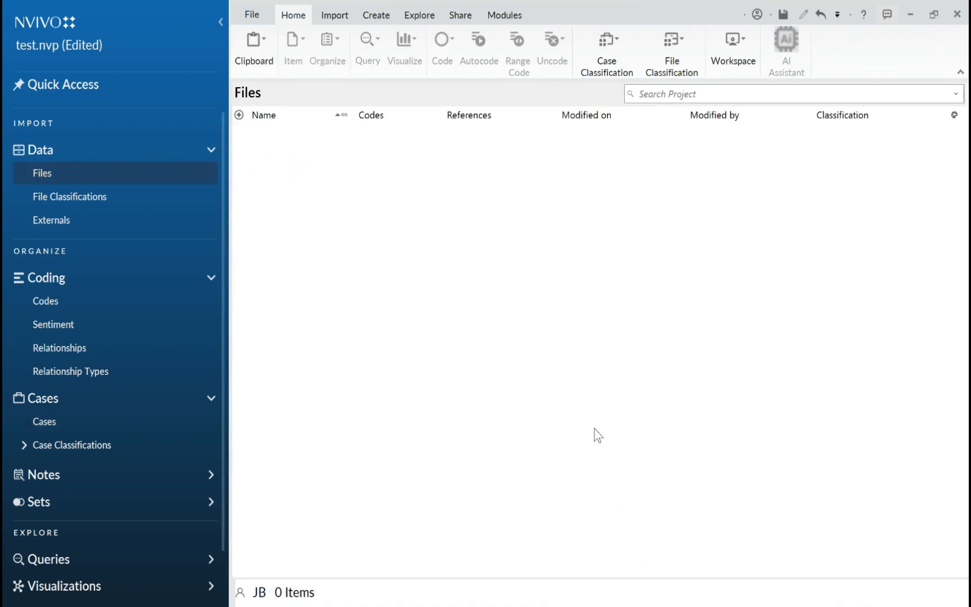
right_click(393, 148)
left_click(418, 157)
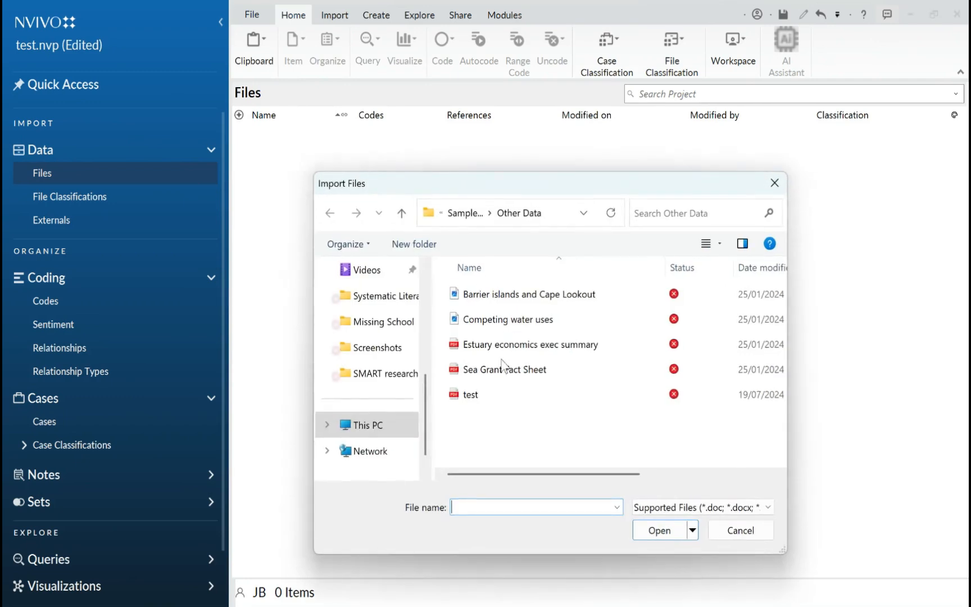
left_click(465, 213)
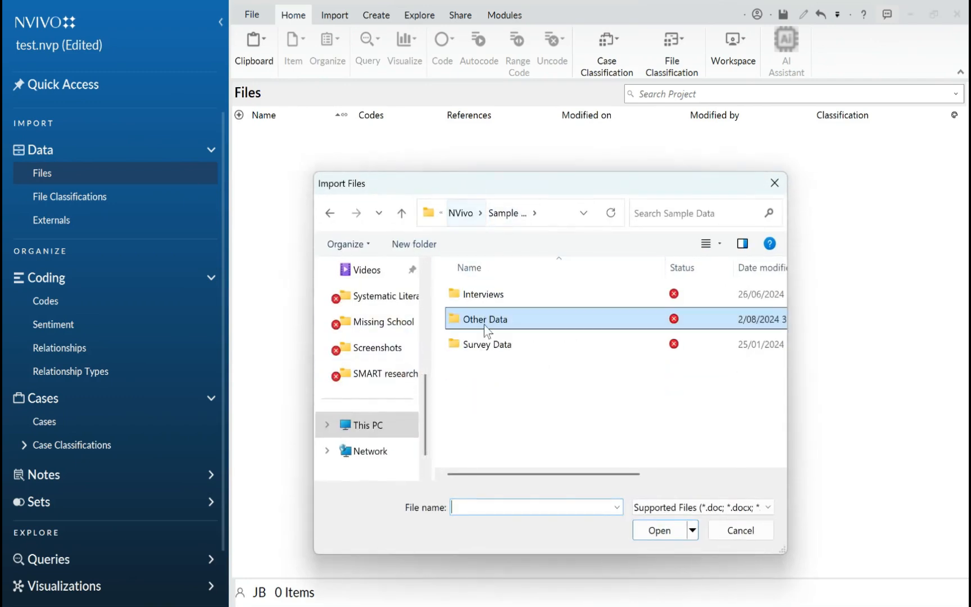
double_click(478, 299)
left_click(478, 297)
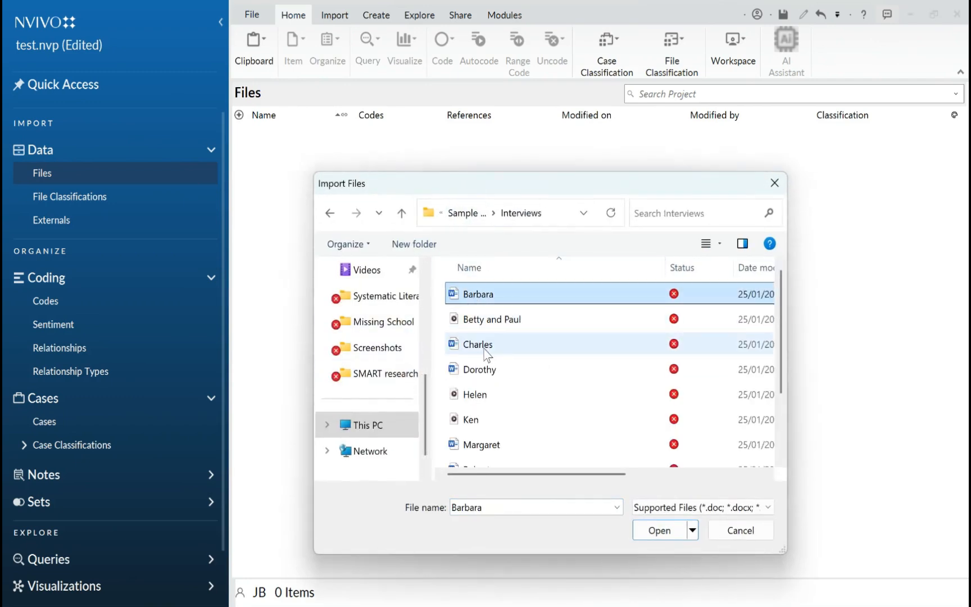
left_click(485, 345, "ctrl")
left_click(486, 369, "ctrl")
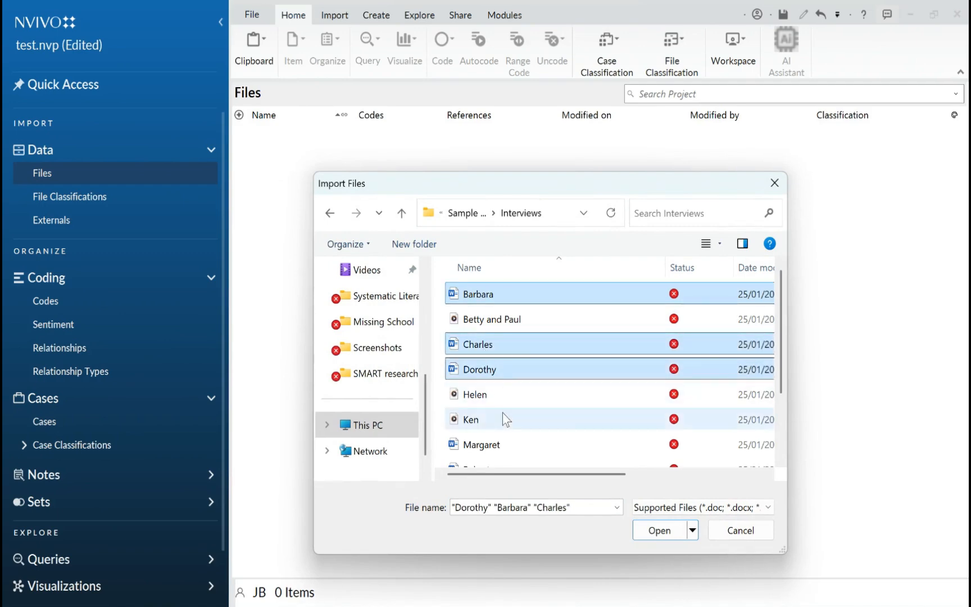
left_click(673, 529)
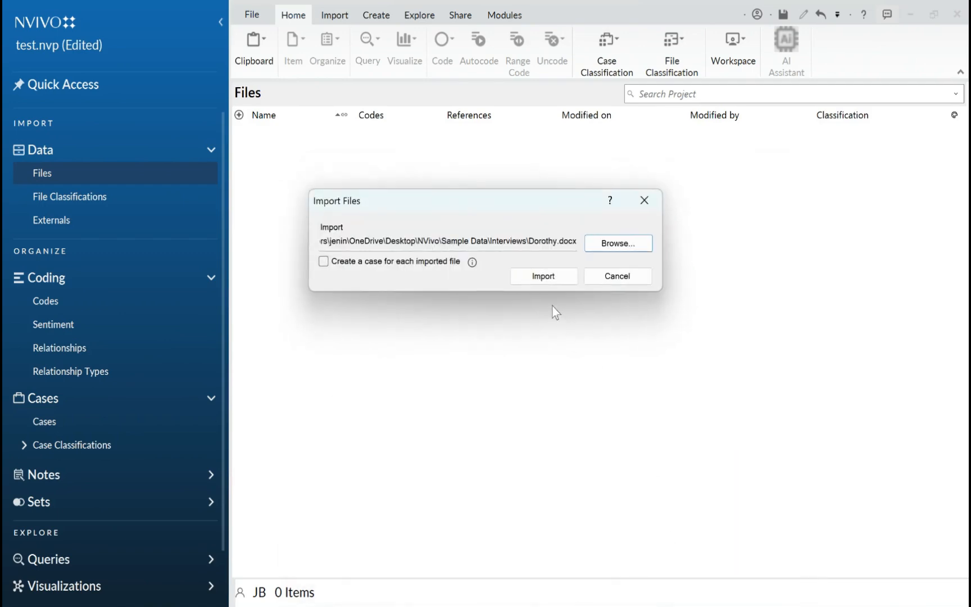
left_click(544, 274)
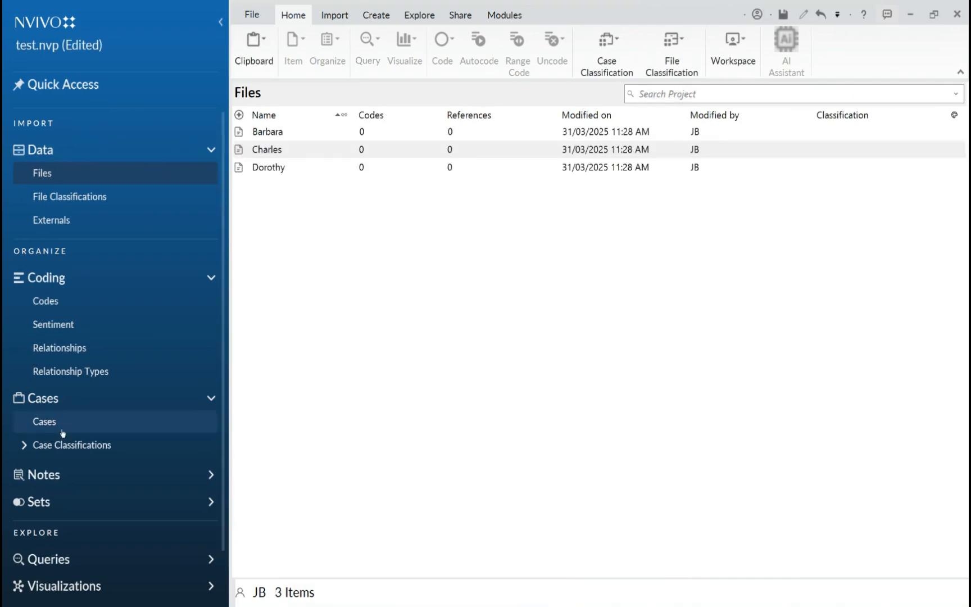
Code the whole first interview document to the case of the same name, suppressing the whole-document coding warning for this session
left_click(89, 431)
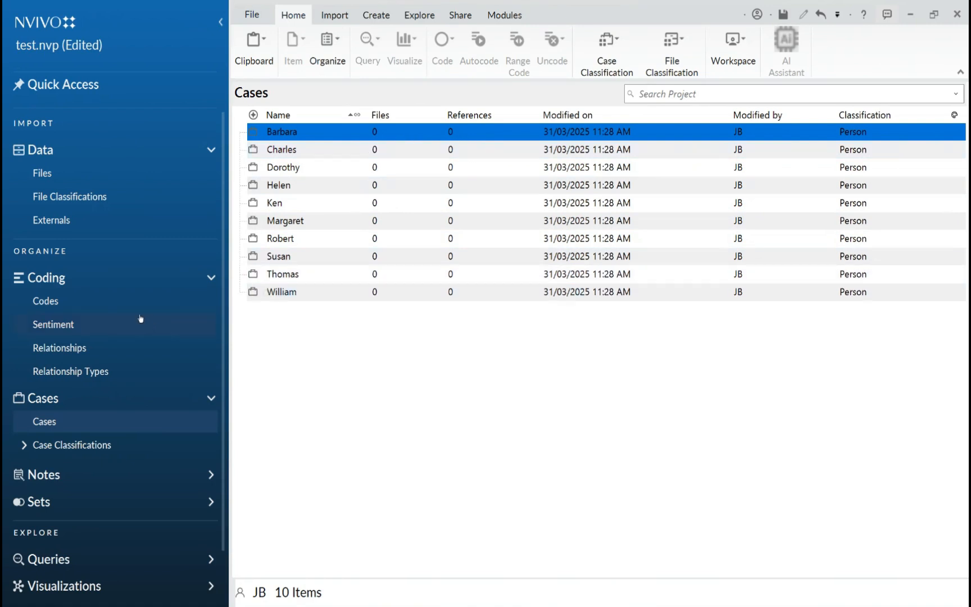
left_click(107, 191)
left_click(107, 179)
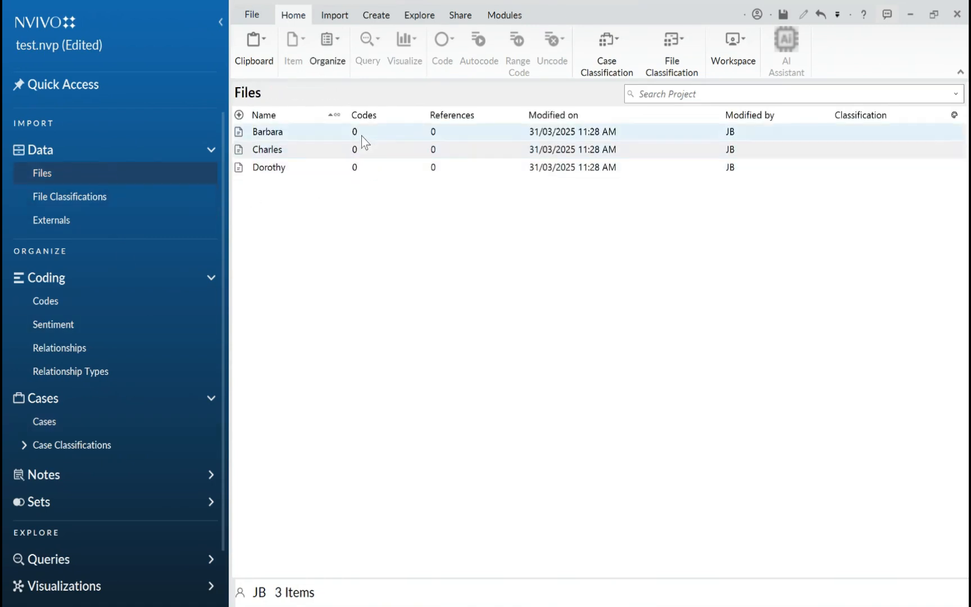
left_click(395, 137)
right_click(405, 133)
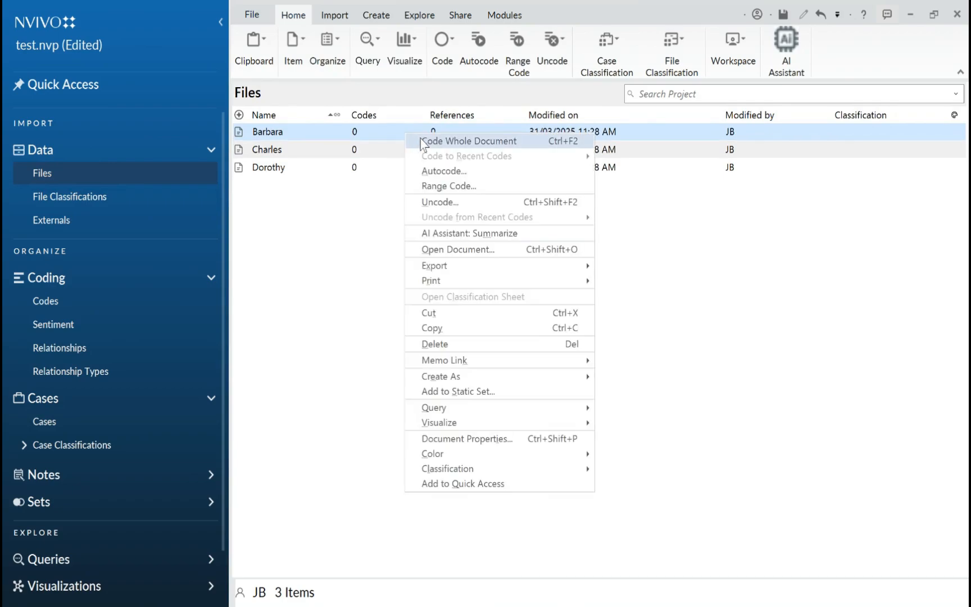
left_click(423, 141)
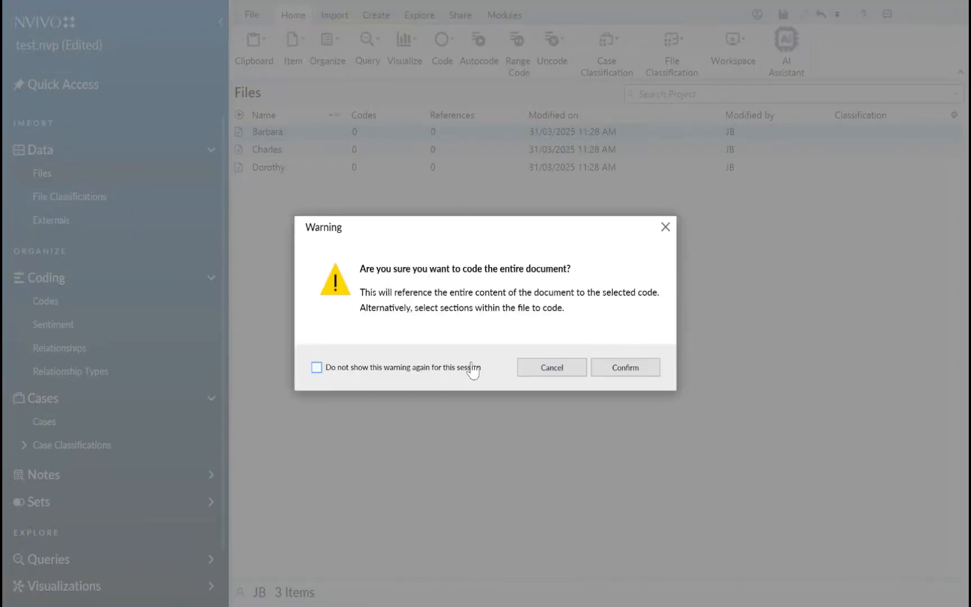
left_click(472, 368)
left_click(623, 369)
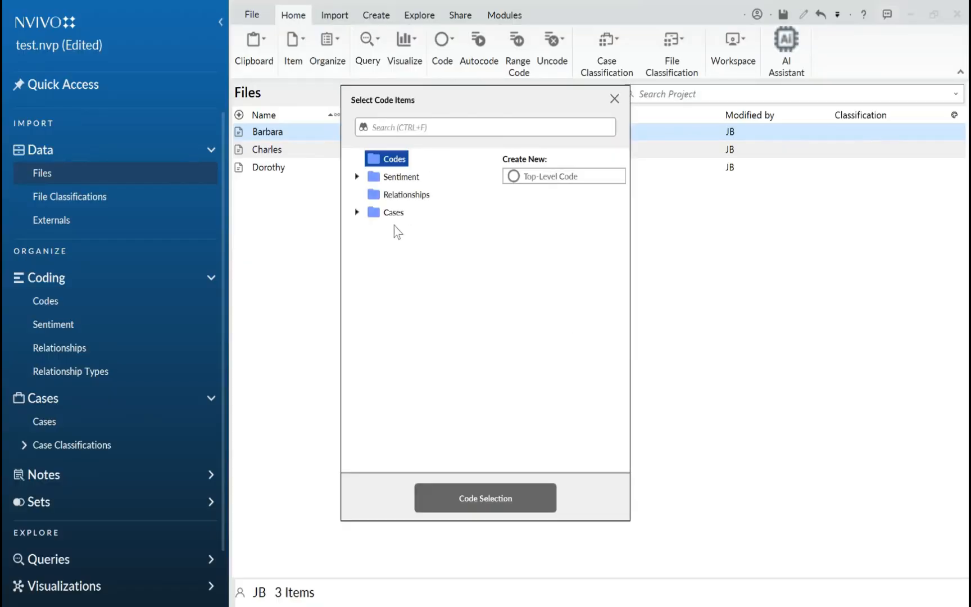
left_click(356, 212)
left_click(396, 229)
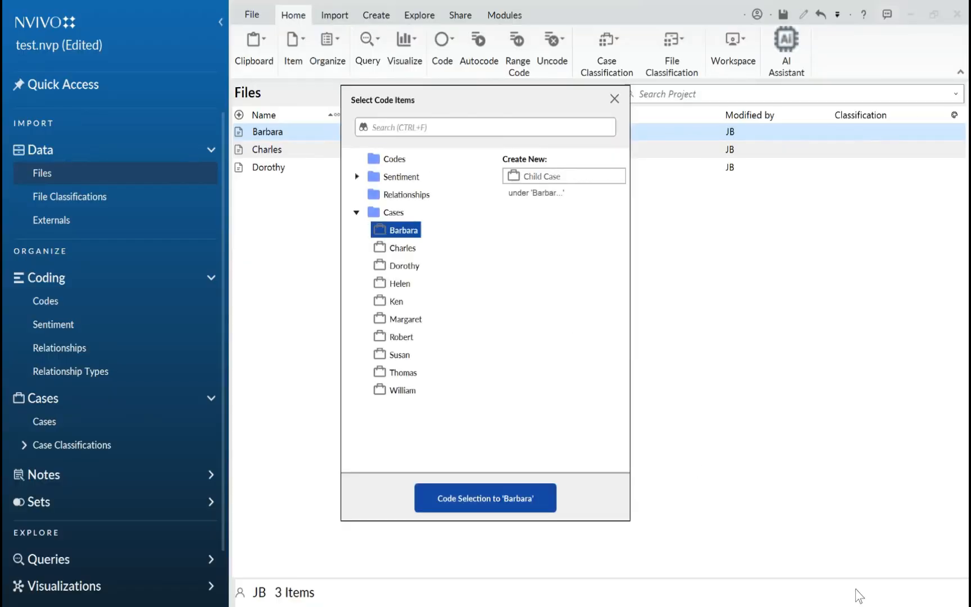
left_click(492, 497)
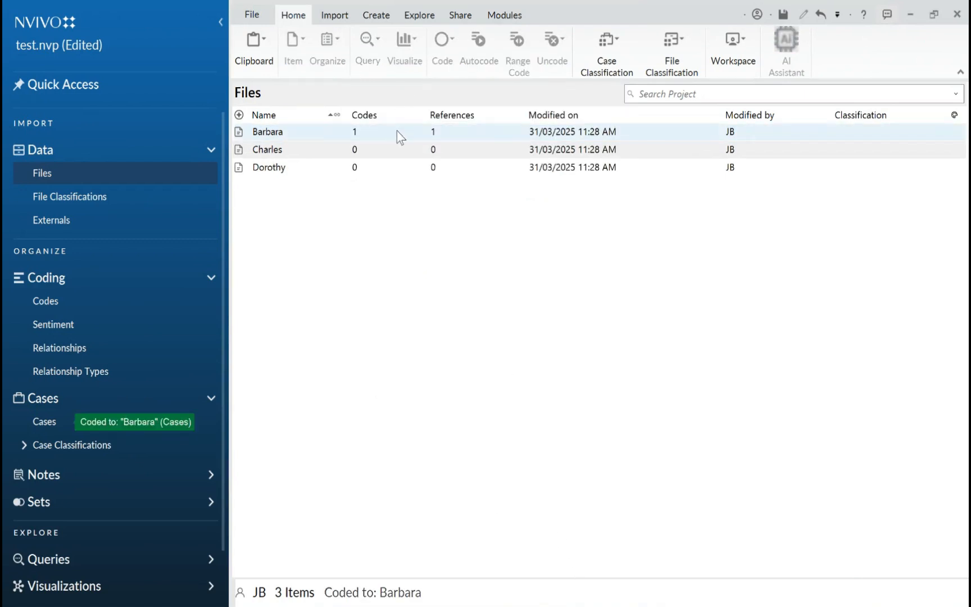
Open the first interview document to view its content, close it, and check the attribute values in its Document Properties
double_click(236, 132)
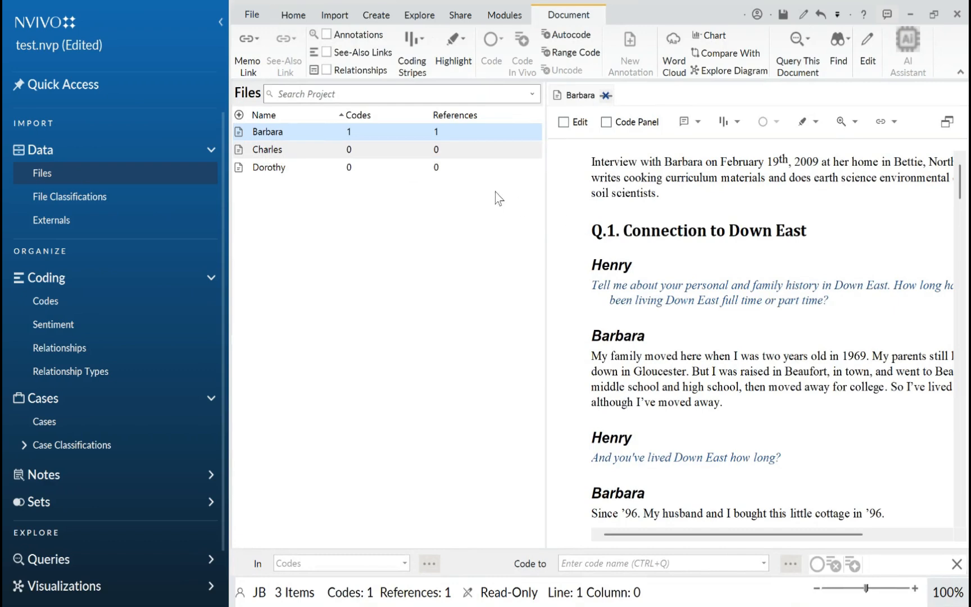
left_click(605, 100)
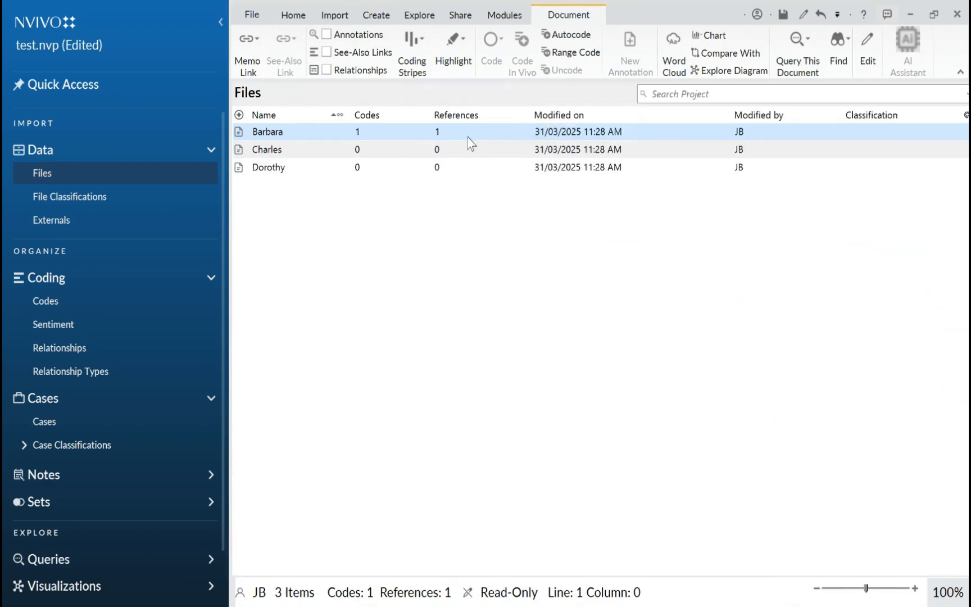
right_click(404, 132)
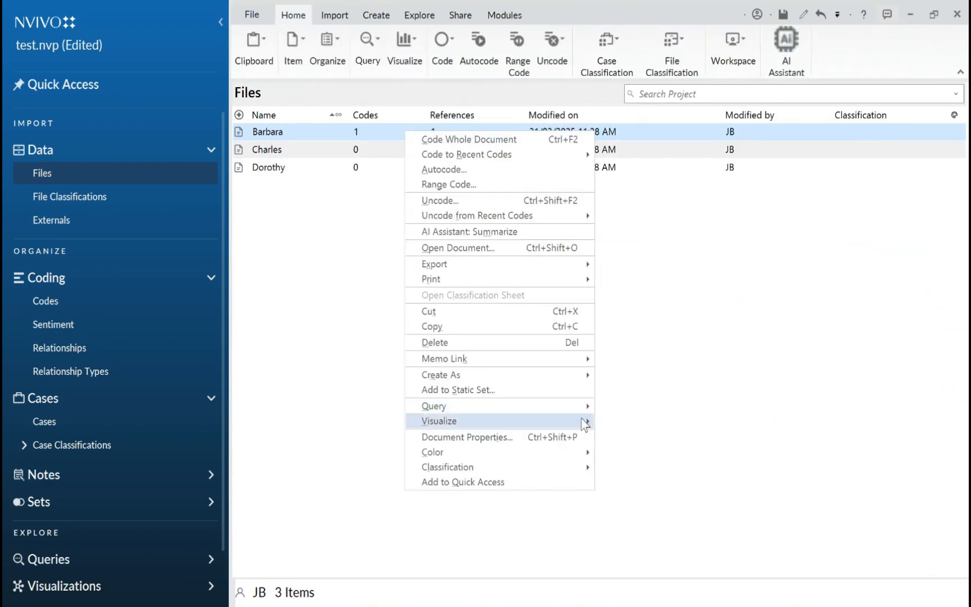
left_click(573, 437)
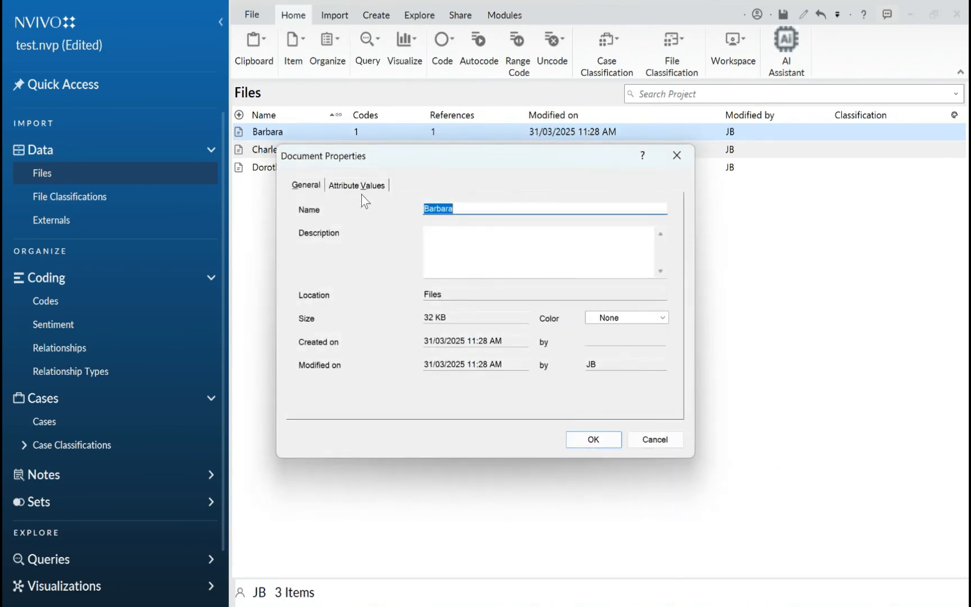
left_click(359, 187)
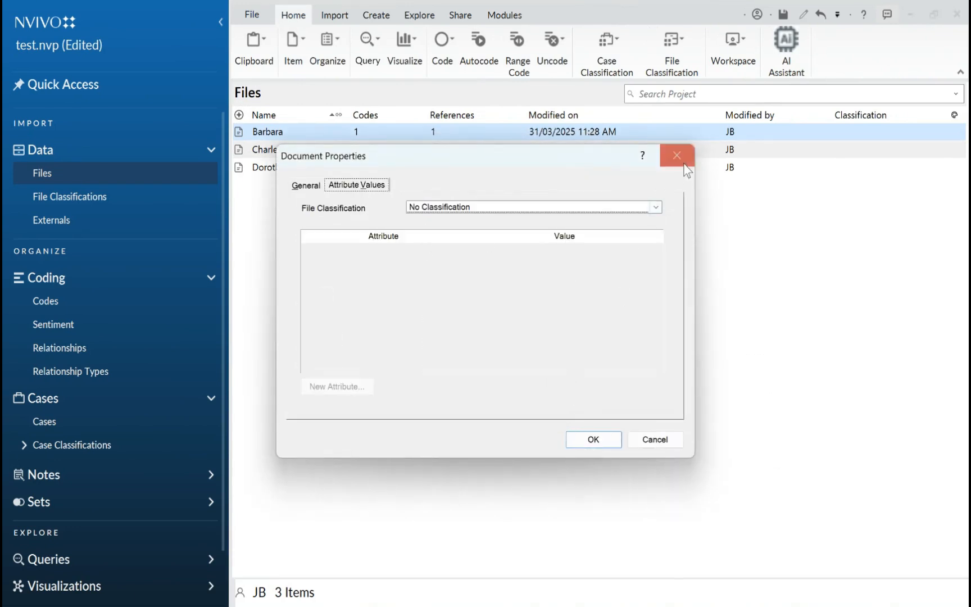
left_click(676, 156)
Review the first case's attribute values in Case Properties and close them without changes
left_click(92, 421)
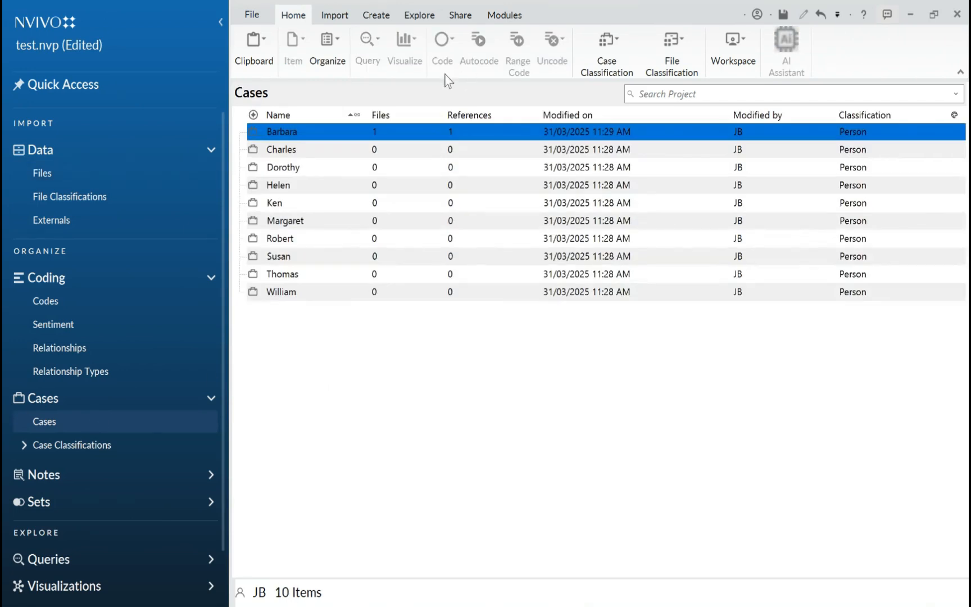
right_click(404, 135)
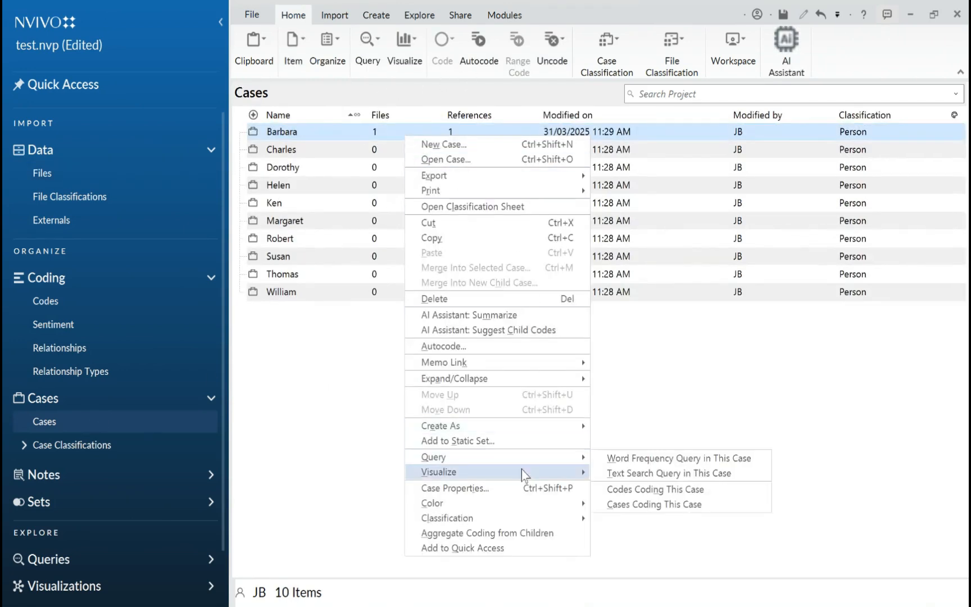
left_click(524, 492)
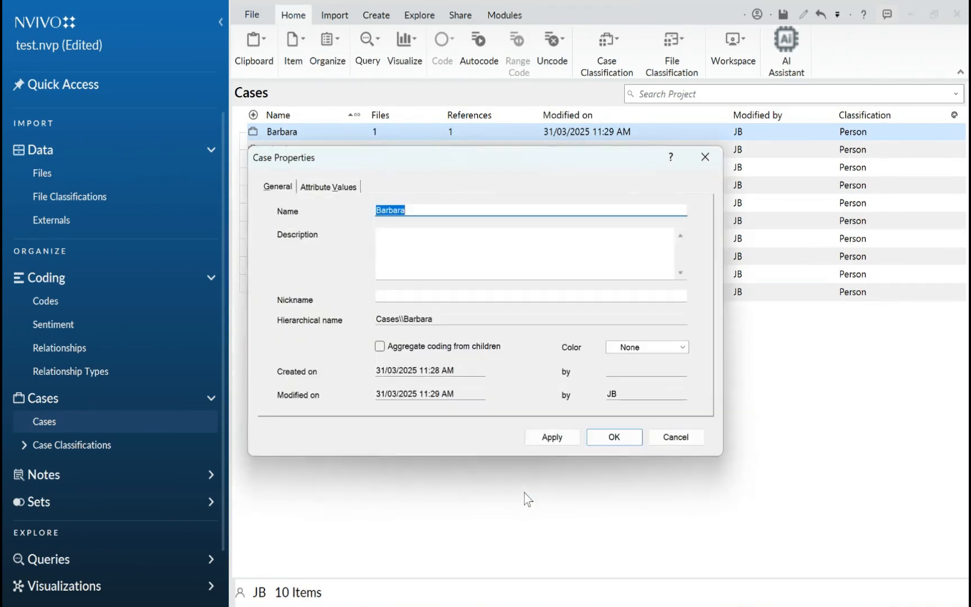
left_click(344, 186)
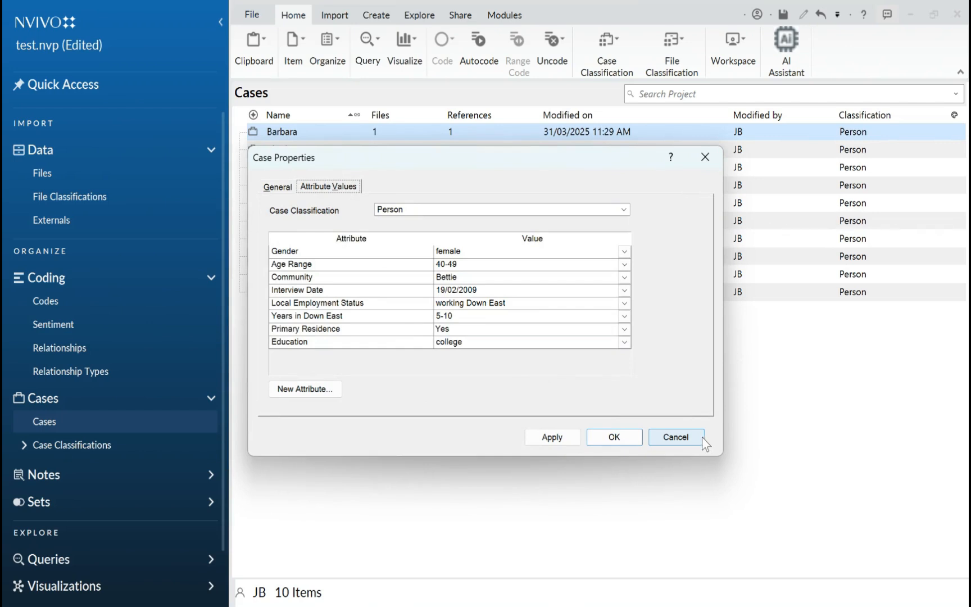
left_click(675, 437)
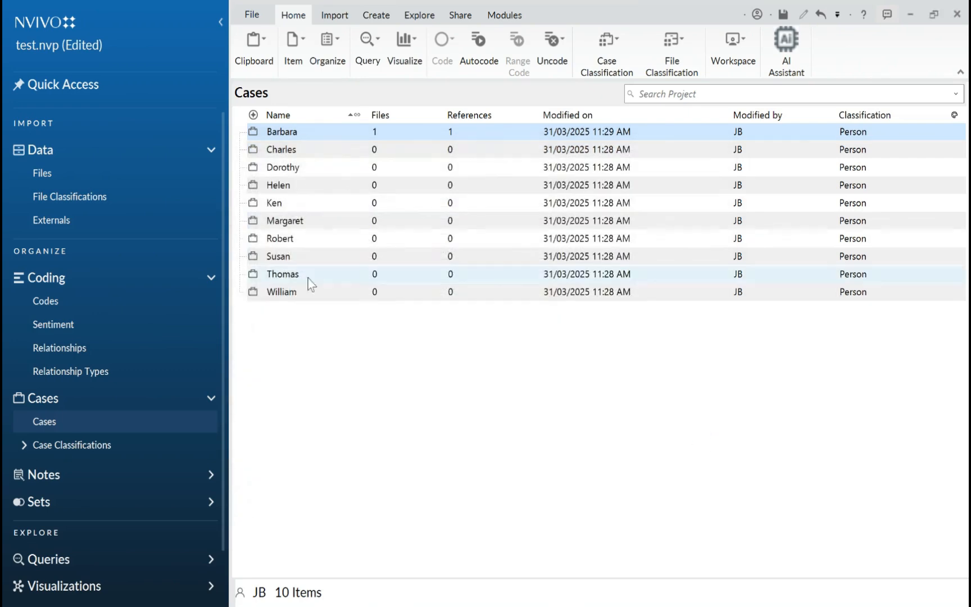
Code the whole second interview document to the case of the same name, and check it in the Cases list
left_click(59, 174)
right_click(336, 158)
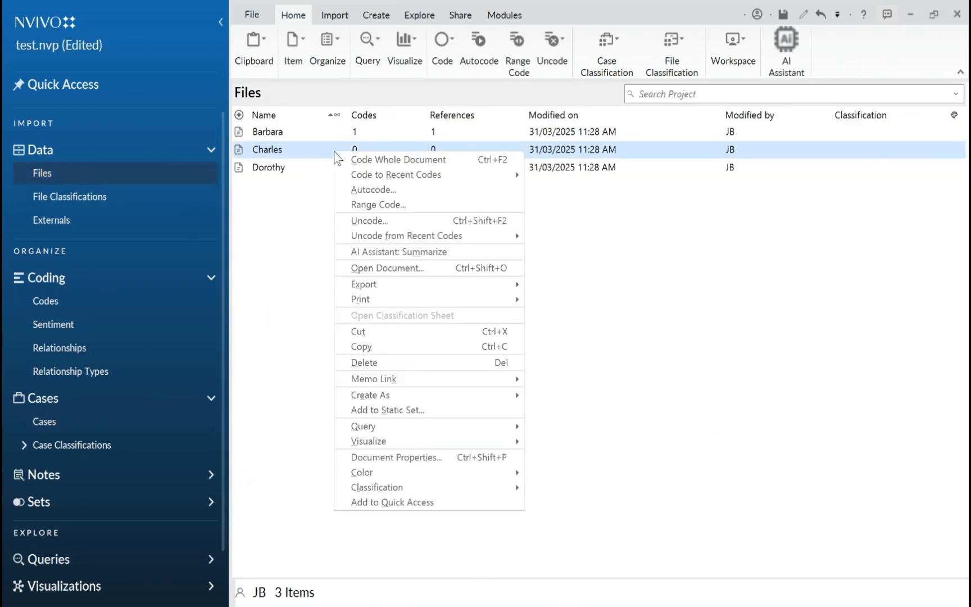
left_click(365, 159)
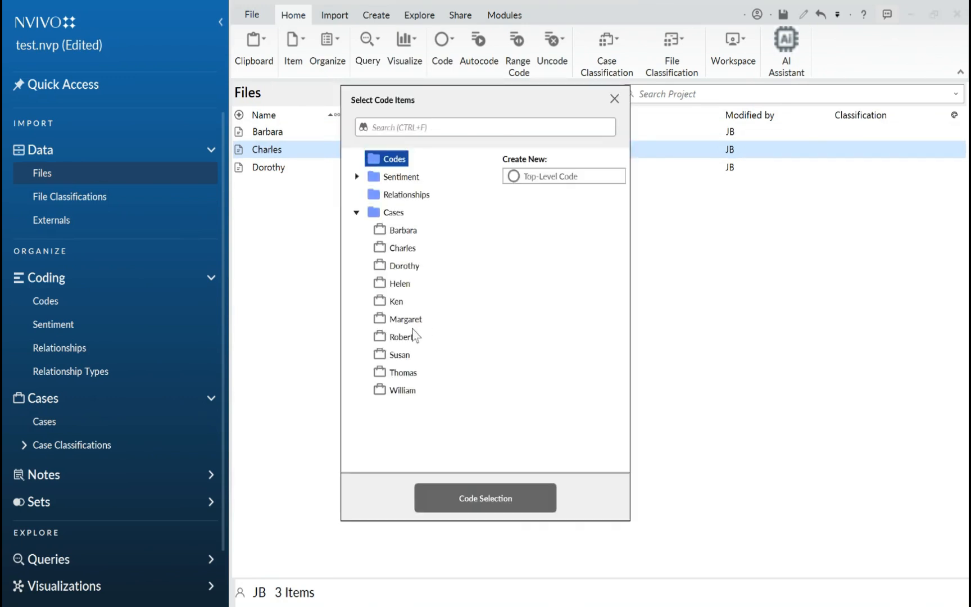
left_click(394, 250)
left_click(481, 497)
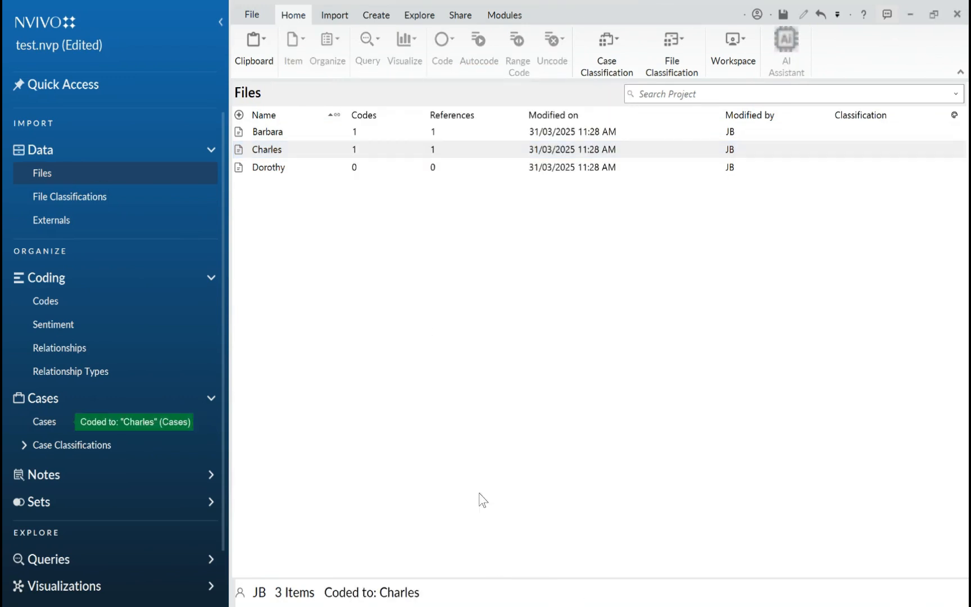
left_click(44, 421)
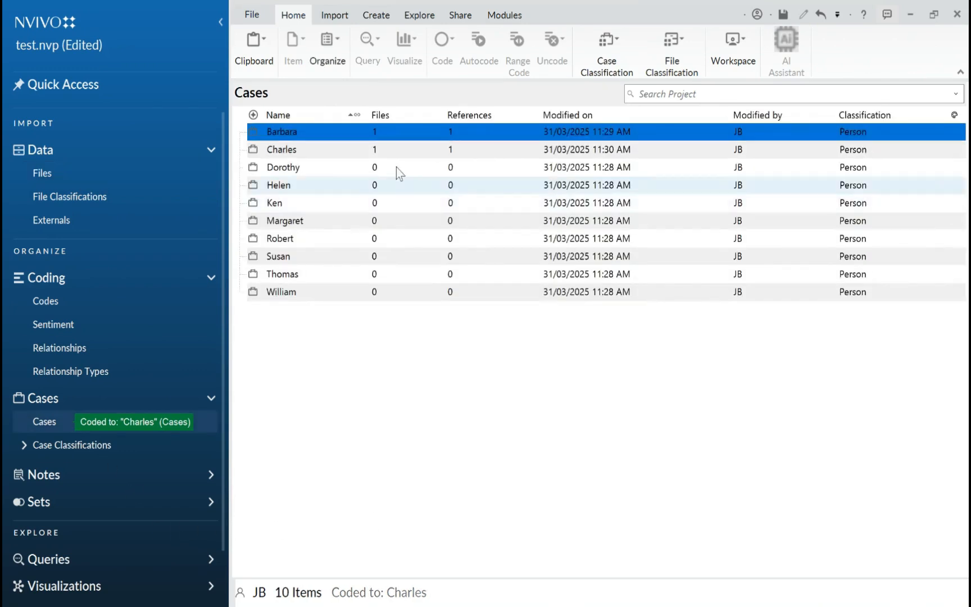